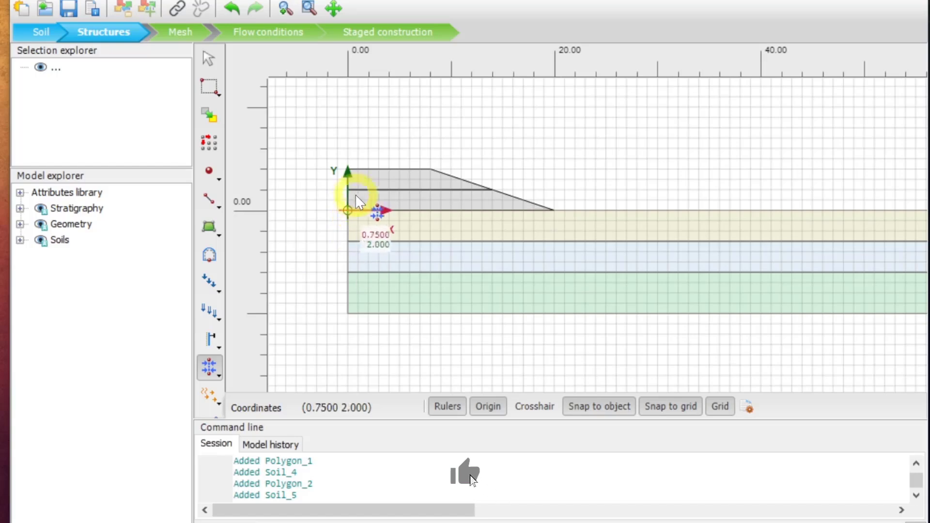
- Draw a vertical drain from (1, 0) down to (1, -6), through the upper two soil layers beneath the embankment
scroll(359, 202, "up", 1)
scroll(354, 218, "up", 1)
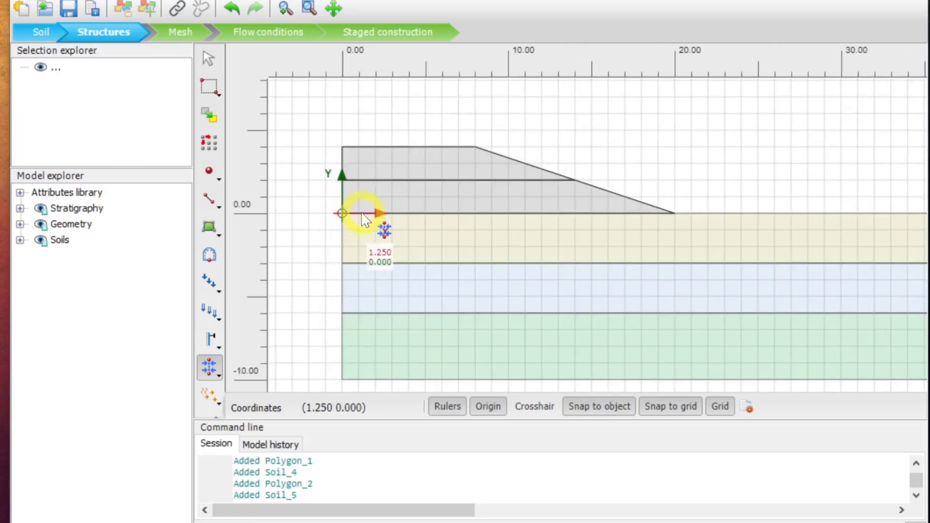
scroll(364, 220, "up", 1)
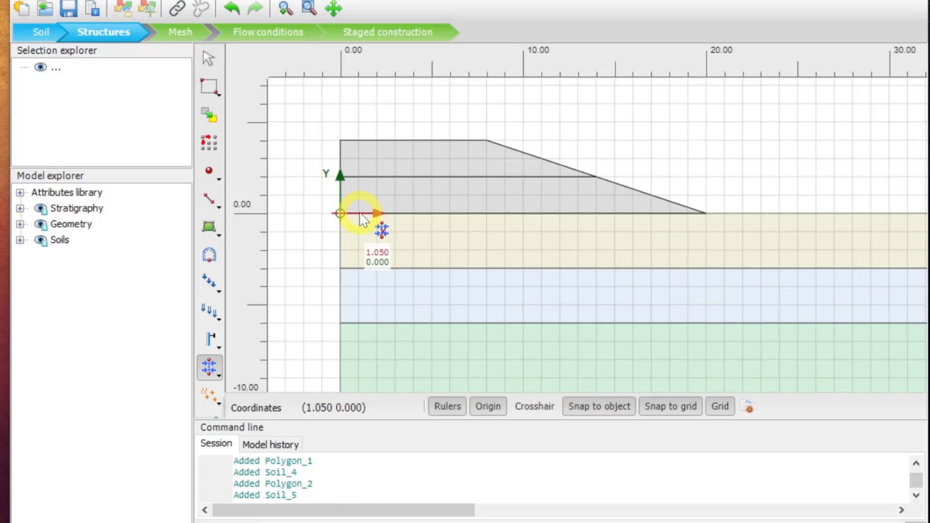
scroll(365, 220, "up", 1)
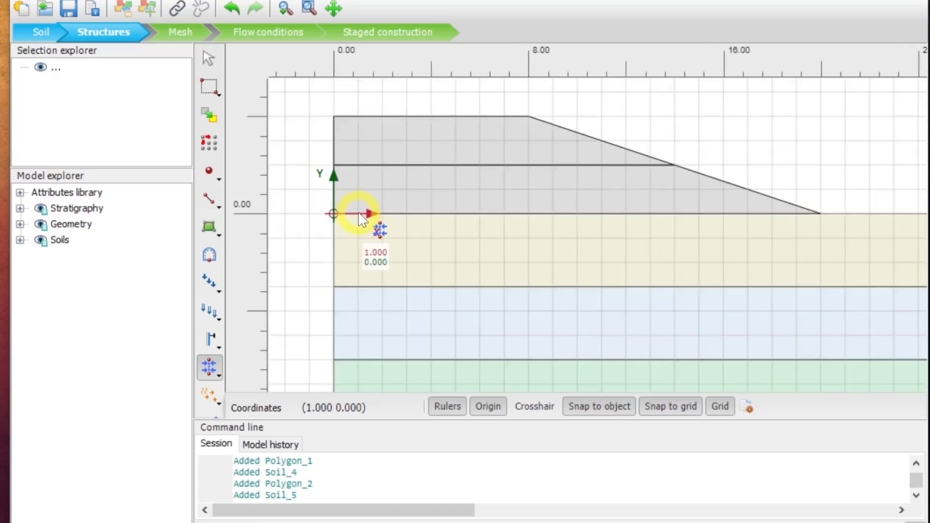
left_click(357, 213)
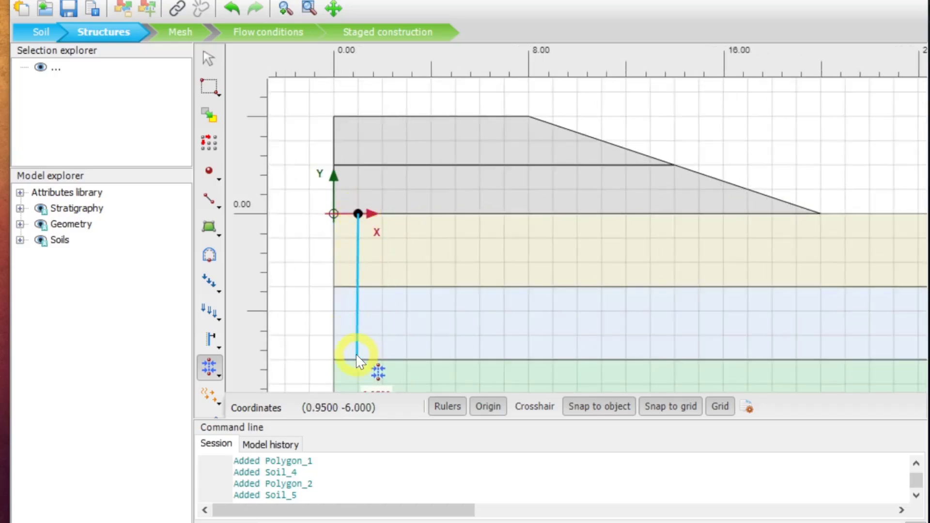
left_click_drag(357, 355, 354, 283)
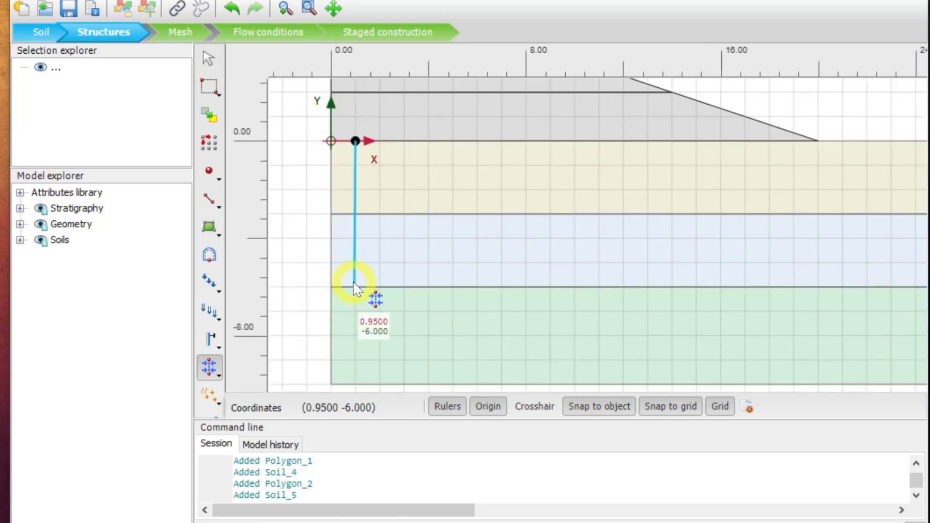
left_click(356, 288)
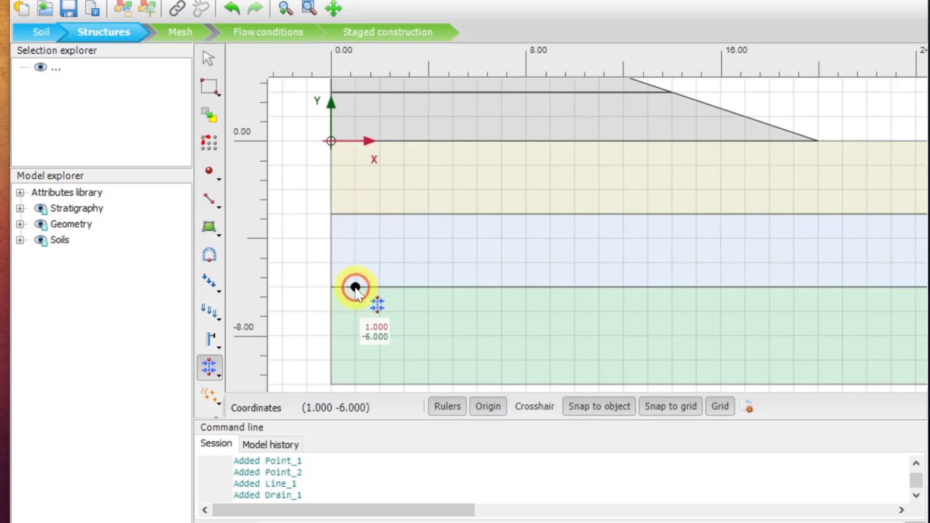
right_click(417, 277)
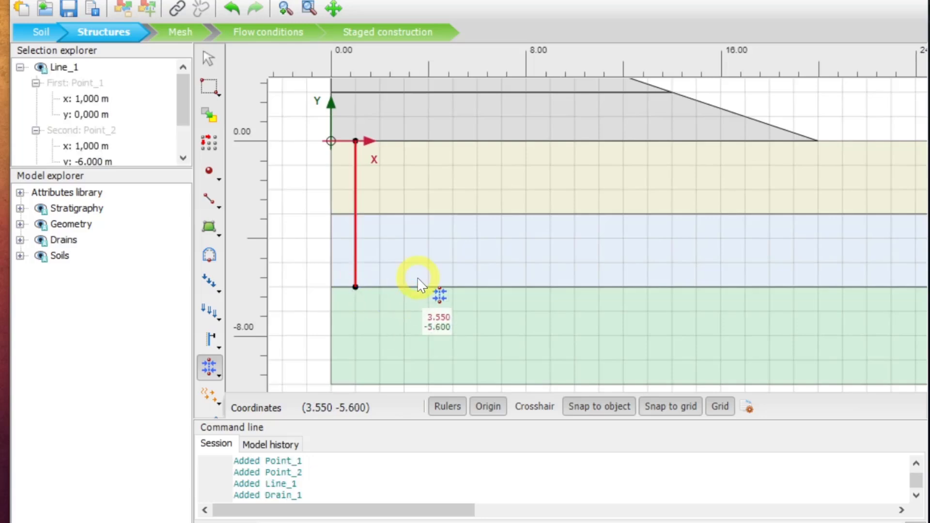
- Draw two more vertical drains at x = 3 m and x = 5 m, each from y = 0 to y = -6 m
left_click(404, 141)
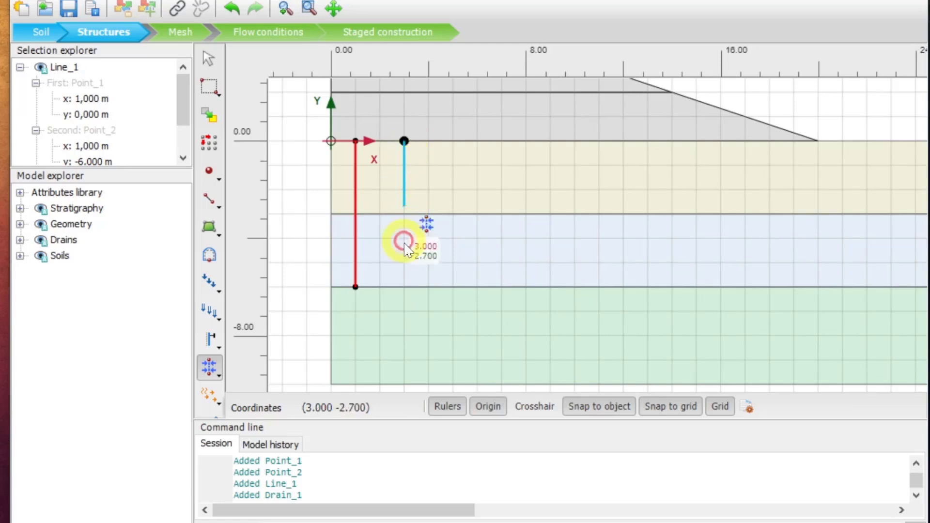
left_click(404, 286)
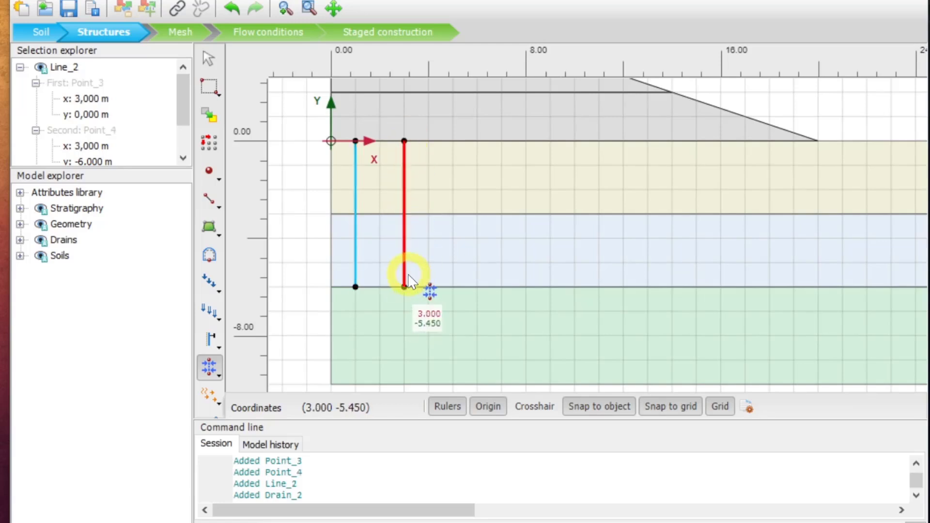
left_click(454, 140)
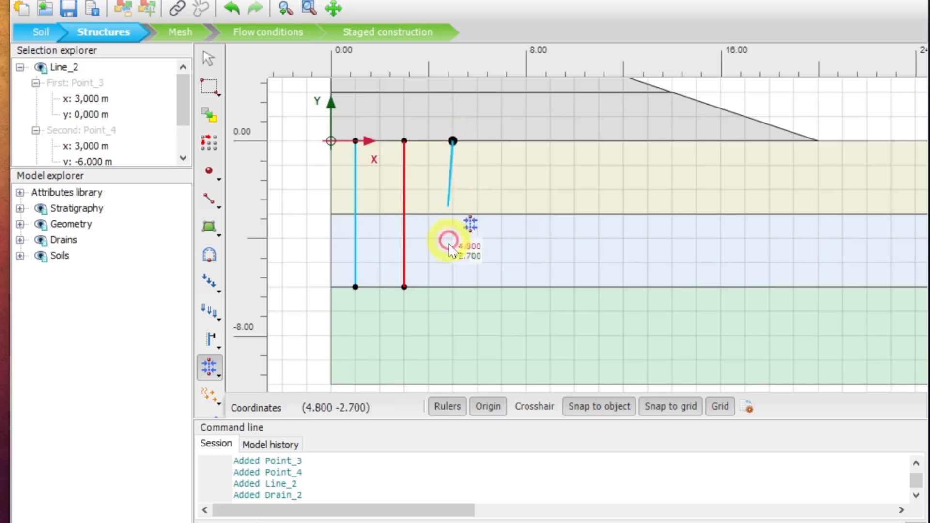
left_click(453, 287)
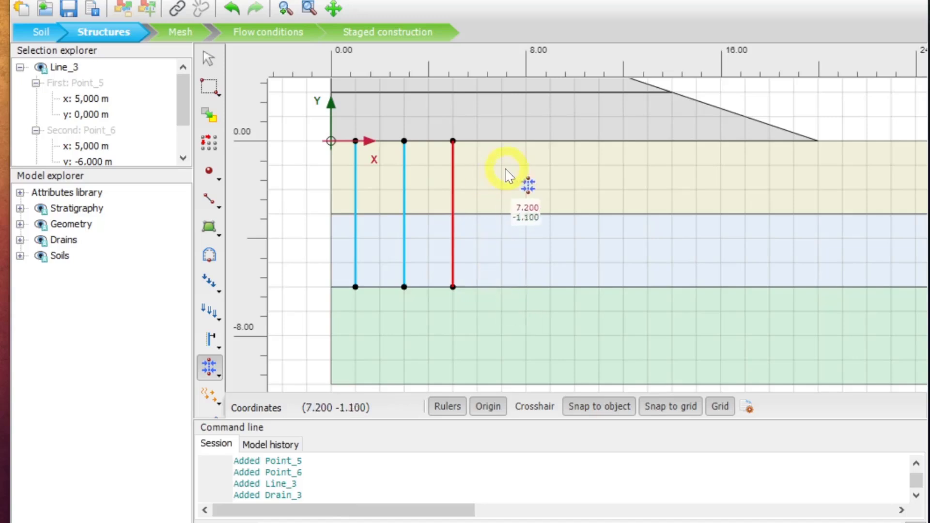
- Add vertical drains at x = 7 m and x = 9 m, each running from y = 0 to y = -6 m
left_click(501, 141)
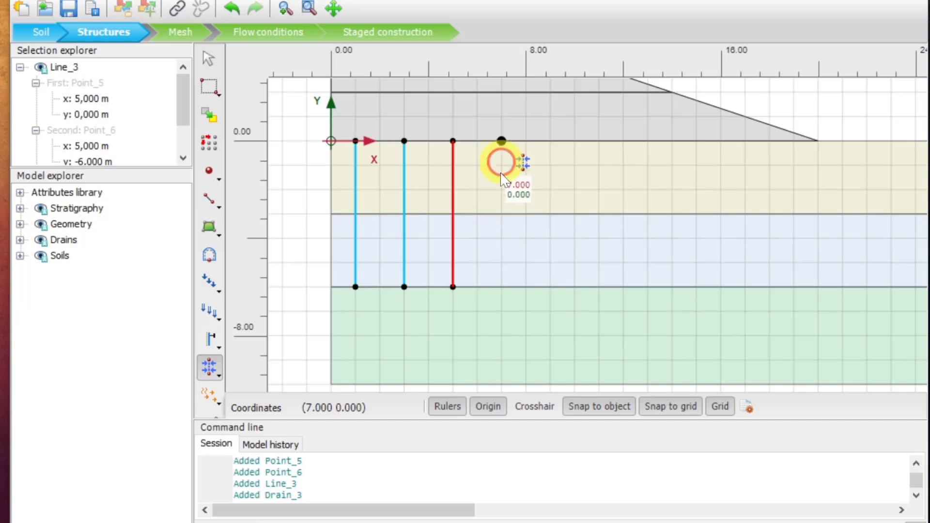
left_click(502, 286)
right_click(561, 294)
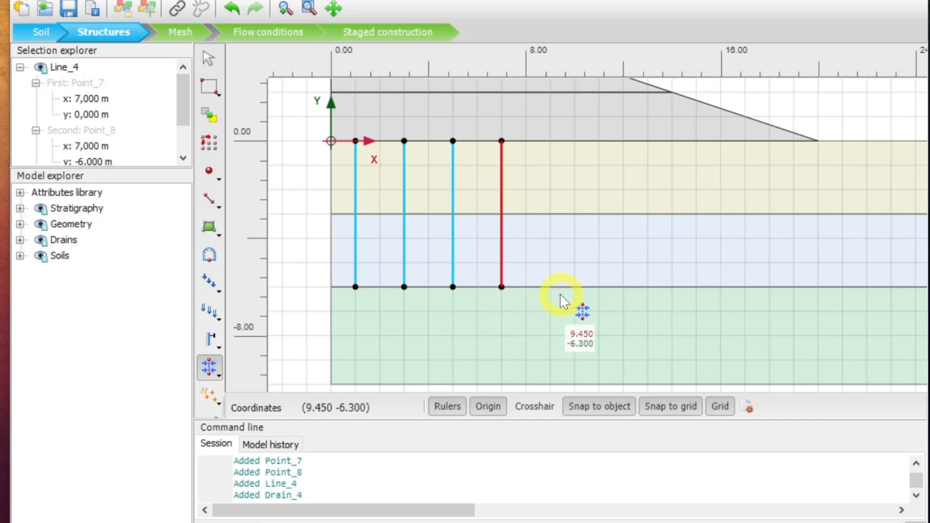
left_click(551, 143)
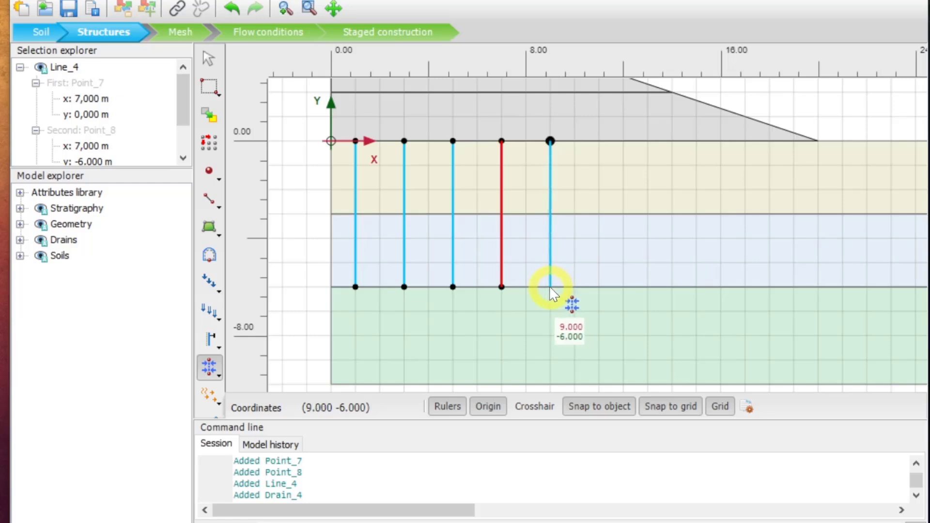
left_click(550, 287)
right_click(571, 317)
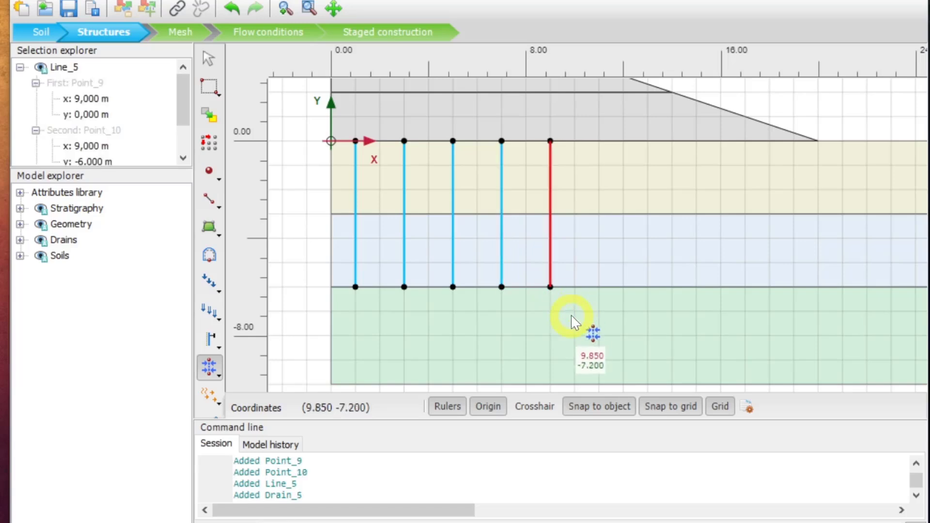
left_click(600, 140)
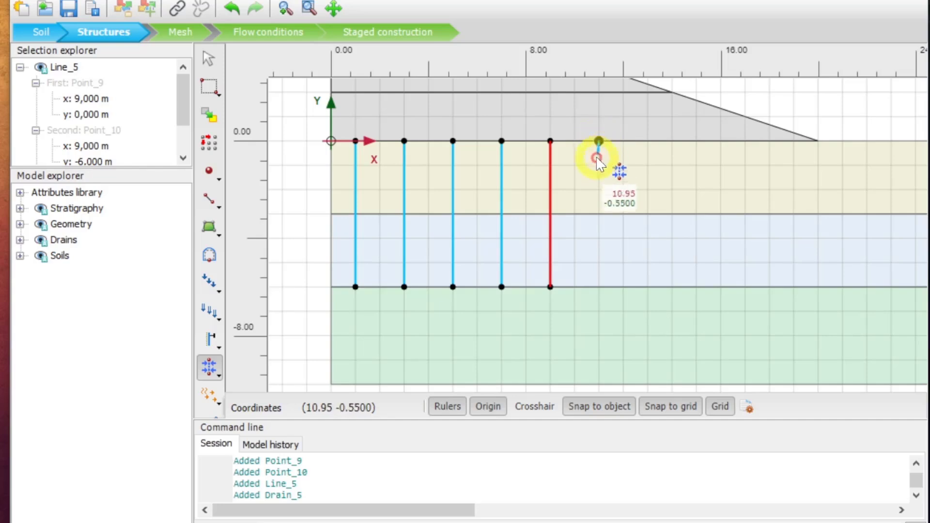
left_click(599, 286)
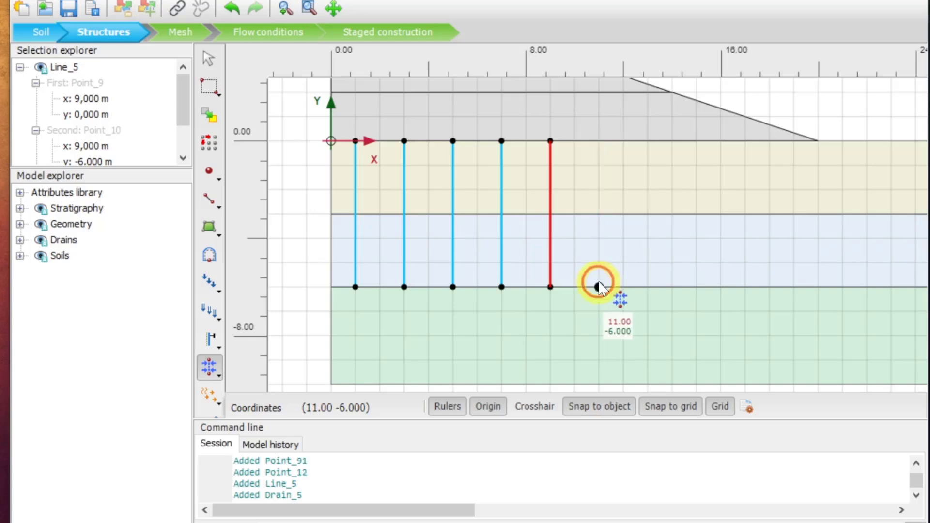
right_click(668, 251)
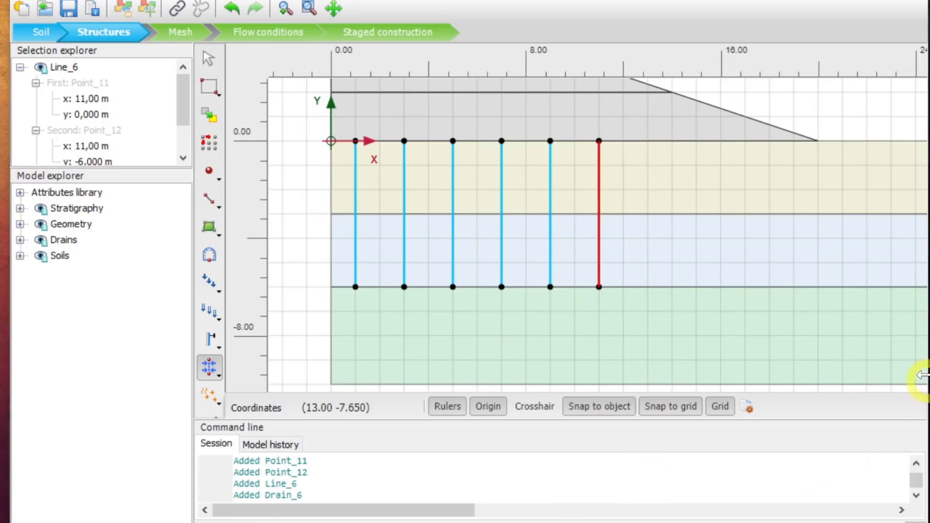
key("Delete")
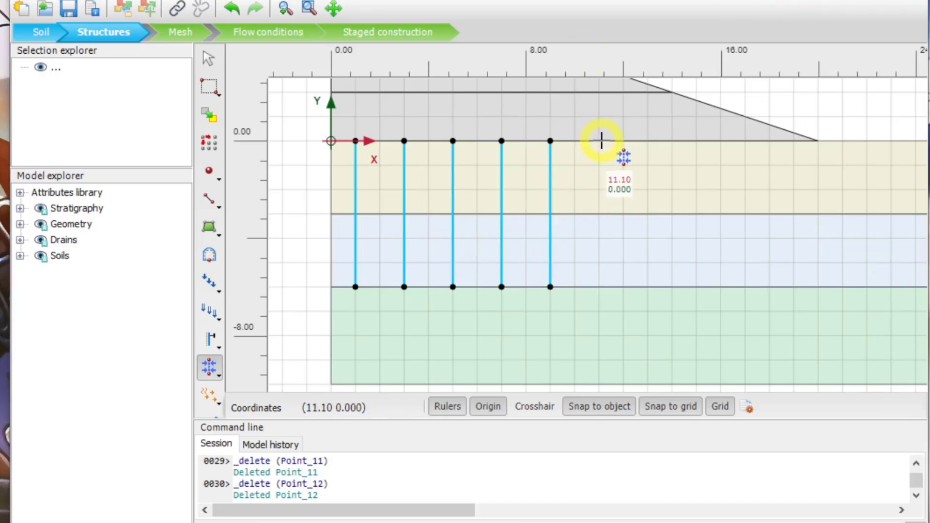
- Draw vertical drains at x = 11 m and x = 13 m, each from y = 0 down to y = -6 m
left_click(599, 141)
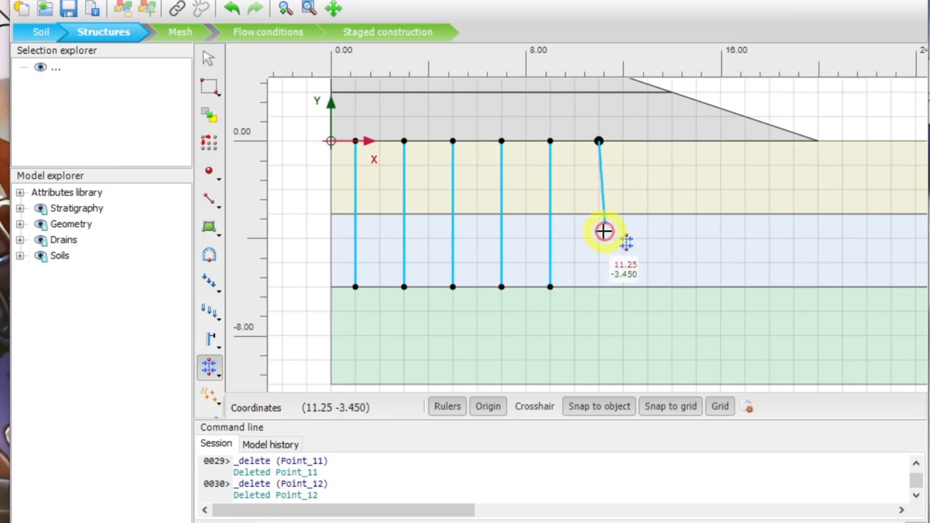
left_click(599, 286)
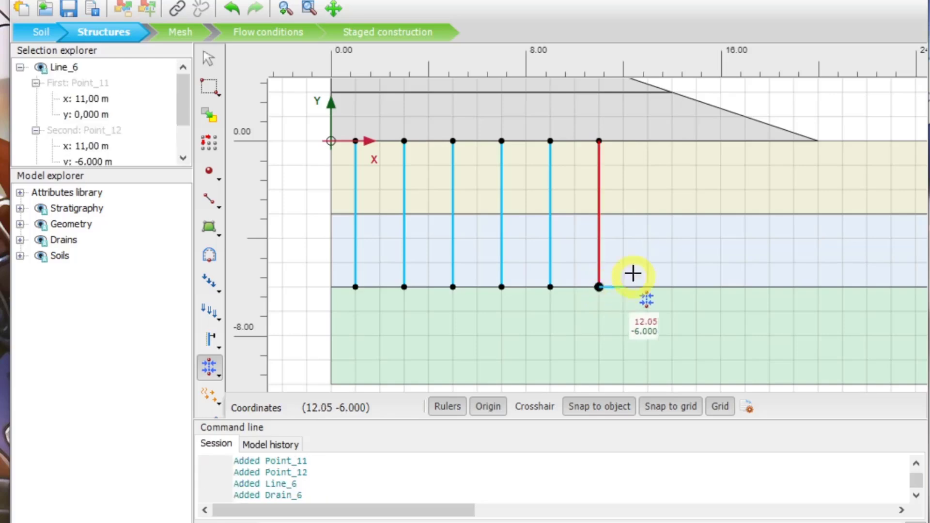
right_click(642, 243)
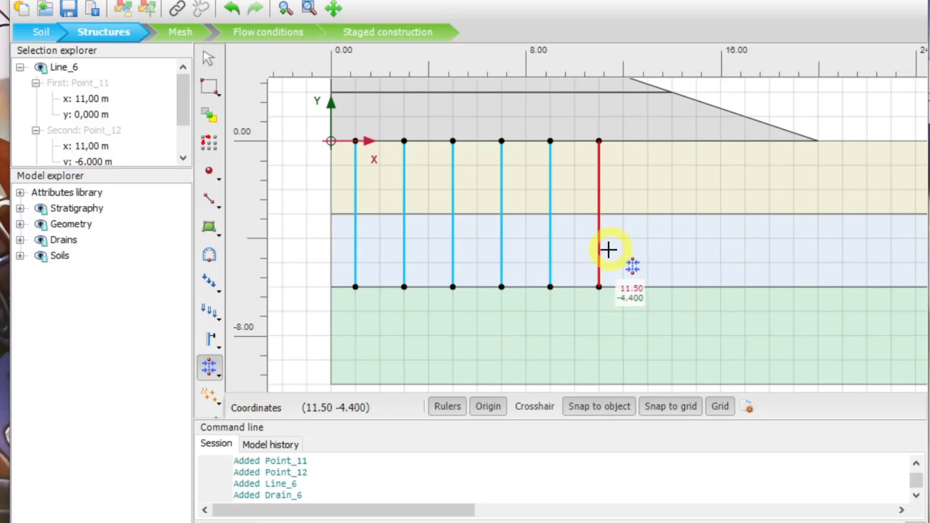
left_click(647, 141)
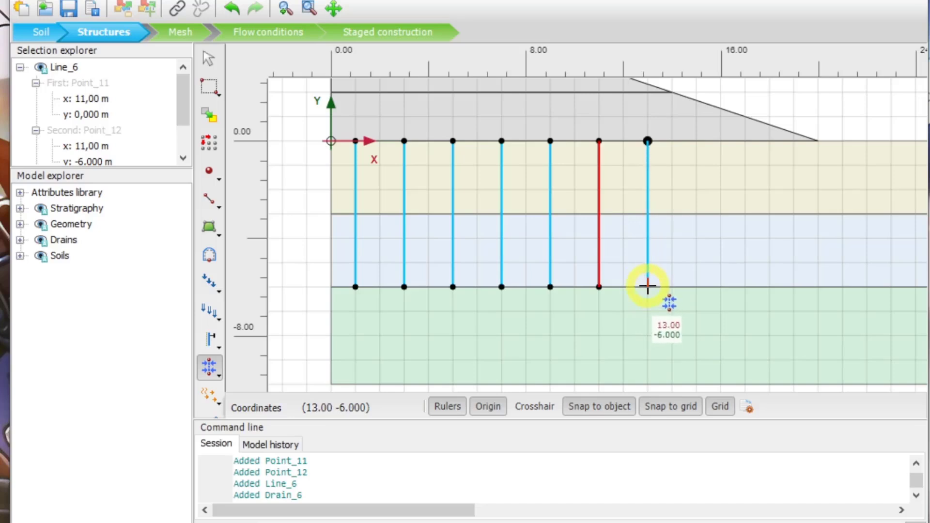
left_click(647, 286)
right_click(688, 245)
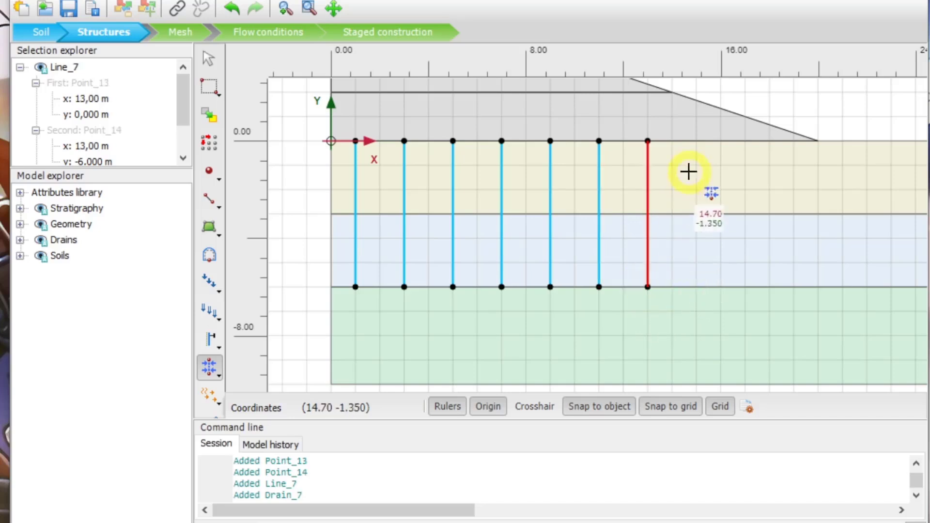
- Add vertical drains at x = 15 m and x = 17 m, each from y = 0 down to y = -6 m
left_click(695, 141)
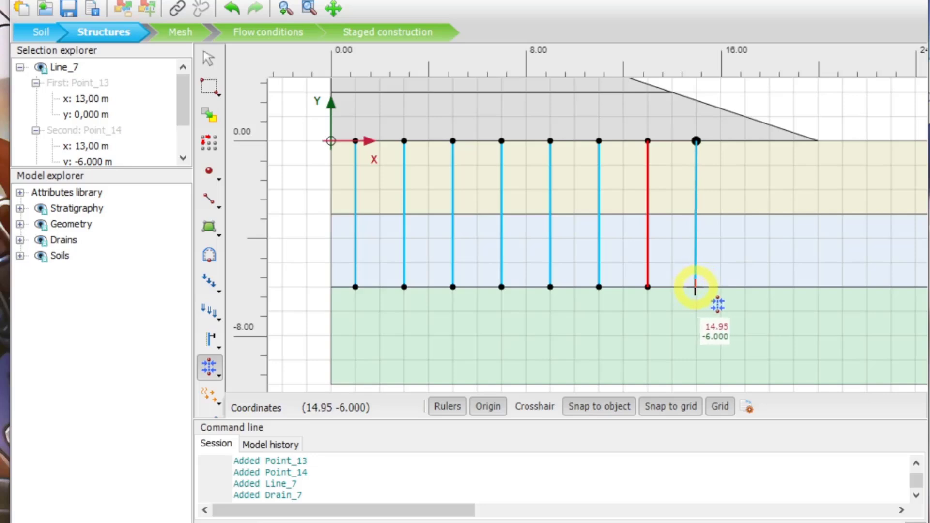
left_click(697, 286)
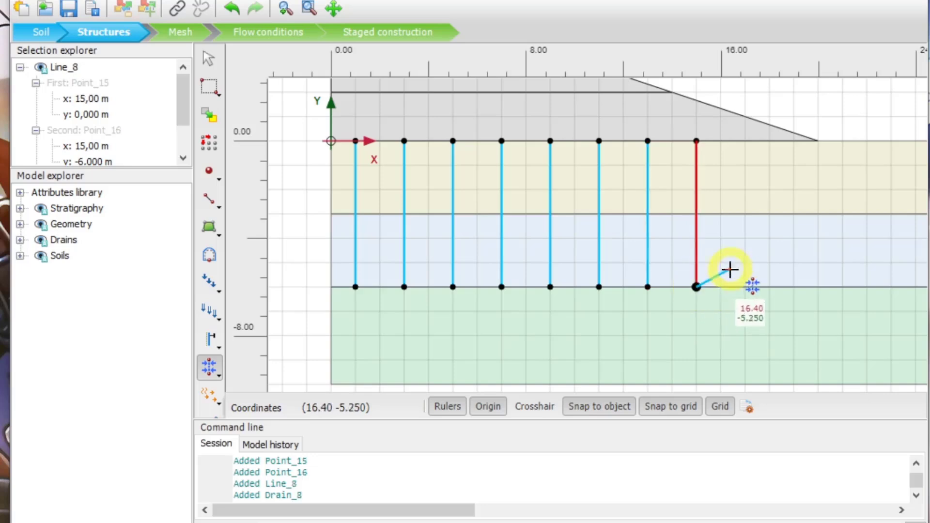
right_click(722, 258)
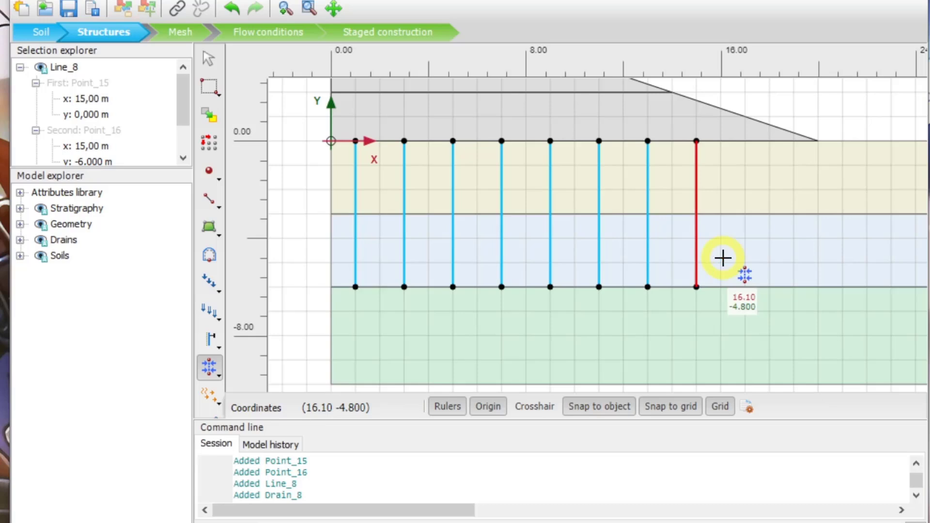
left_click(744, 141)
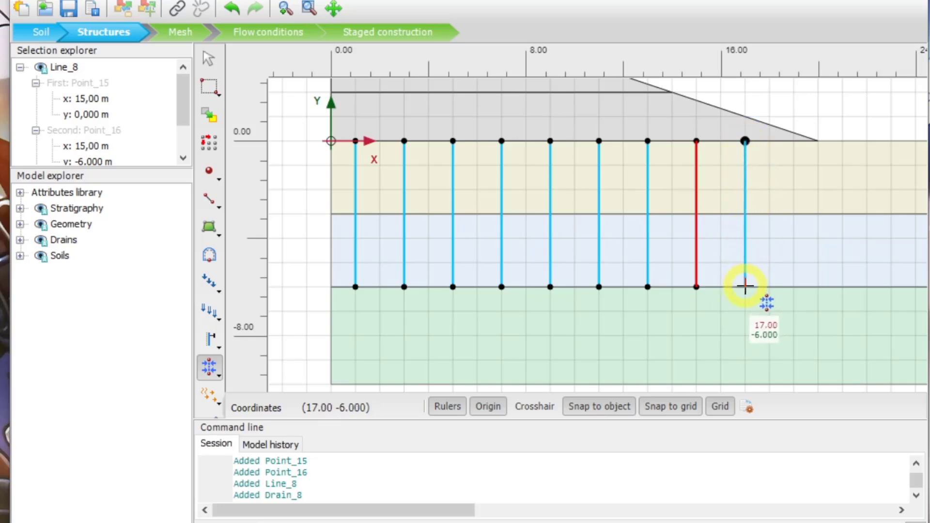
left_click(745, 287)
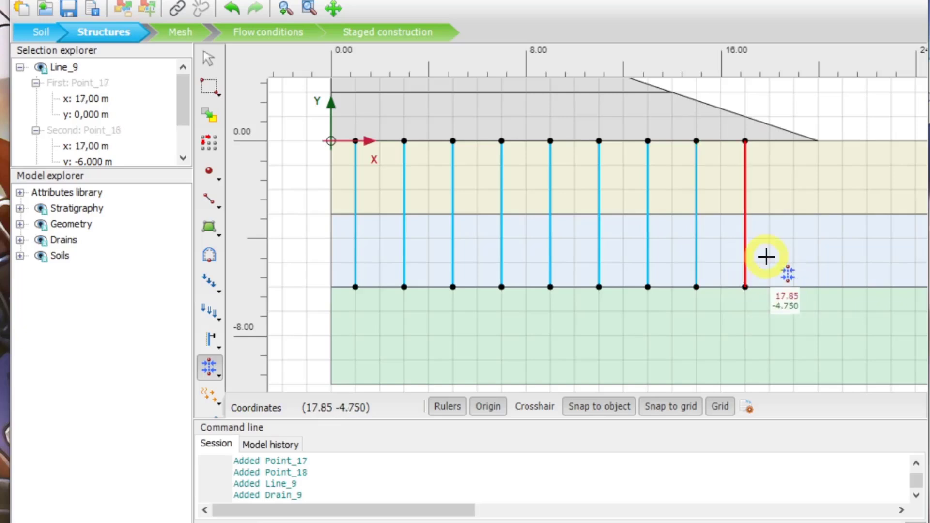
- Draw the last vertical drain near the embankment toe, from (19, 0) to (19, -6), and end drain drawing
left_click(794, 141)
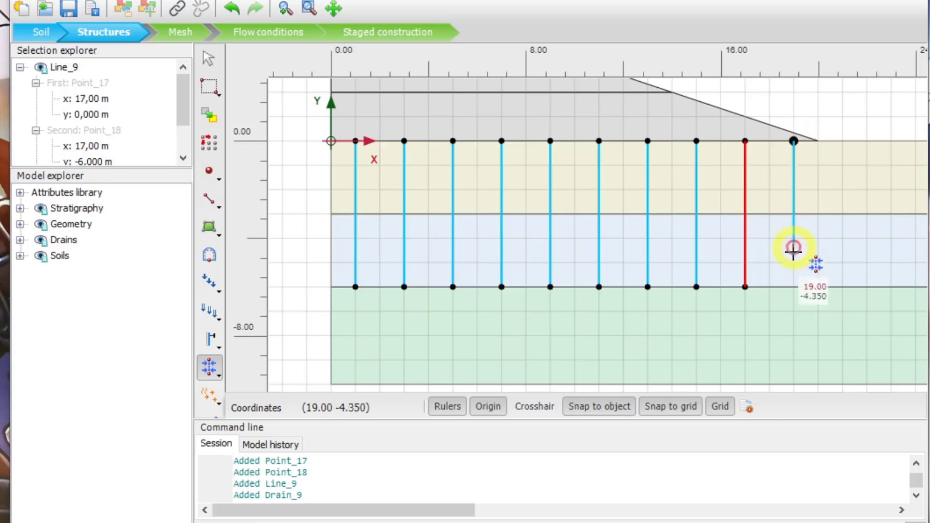
left_click(794, 287)
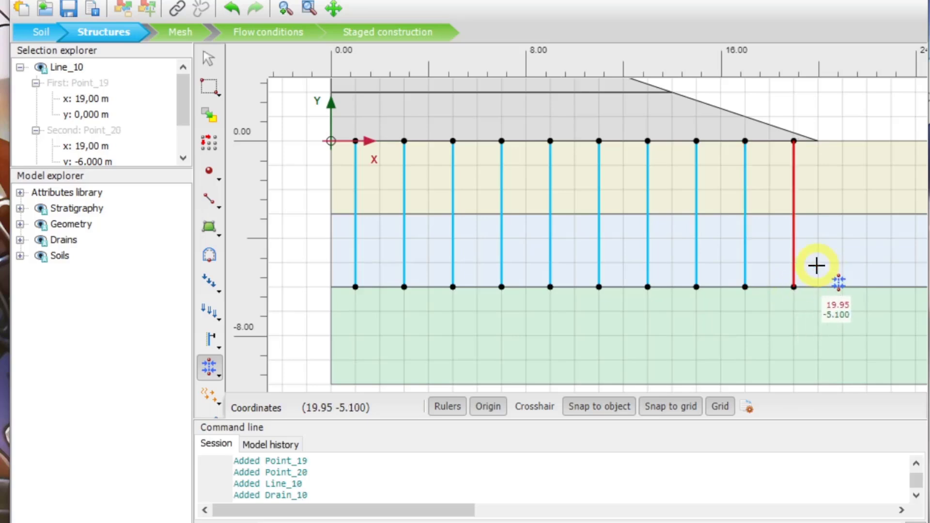
key("Escape")
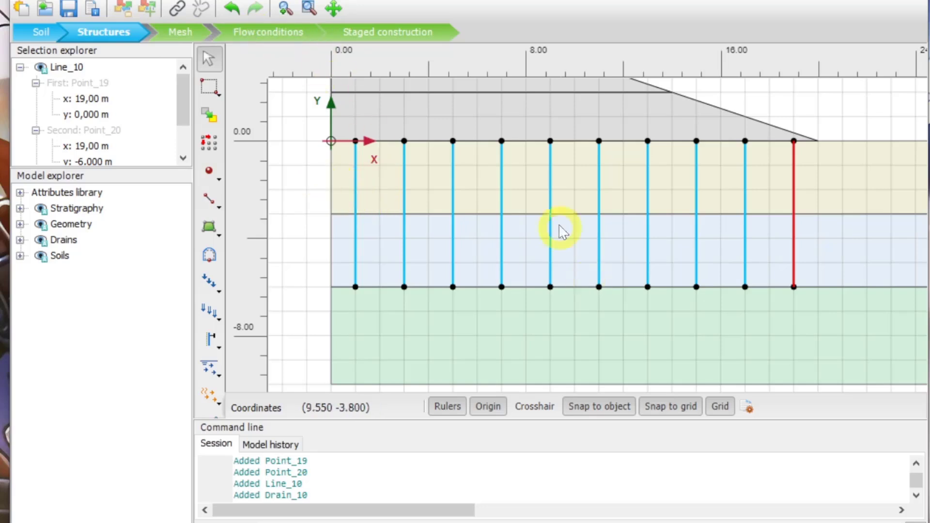
- Generate the finite element mesh with enhanced refinements and Medium element distribution, and inspect the mesh plot around the drains
left_click(179, 32)
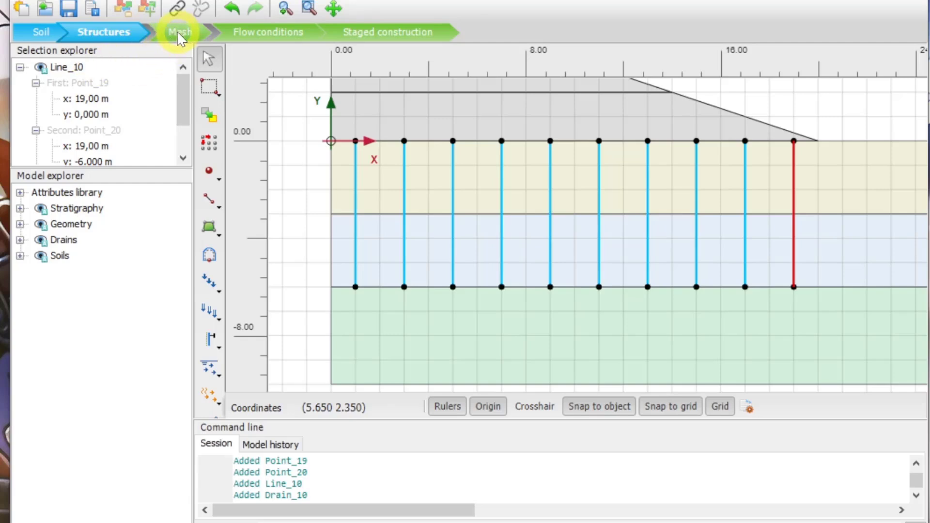
left_click(186, 29)
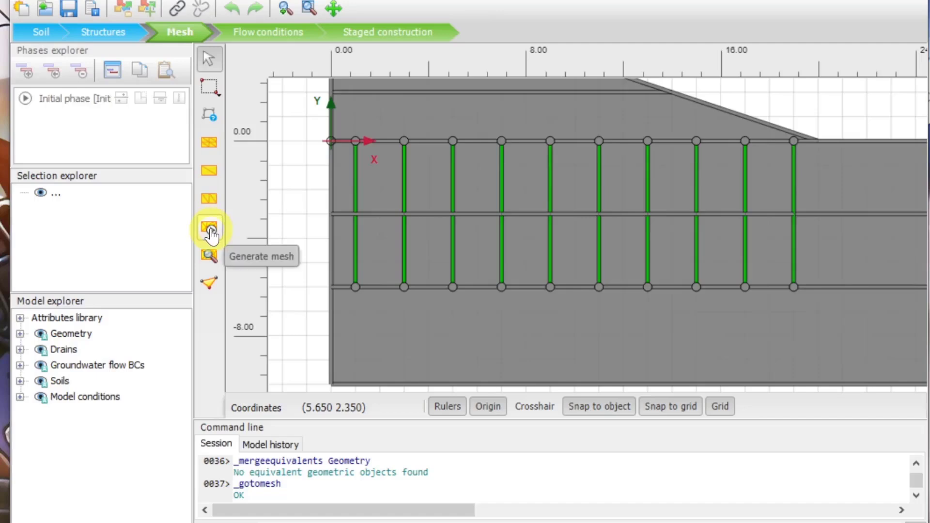
left_click(210, 229)
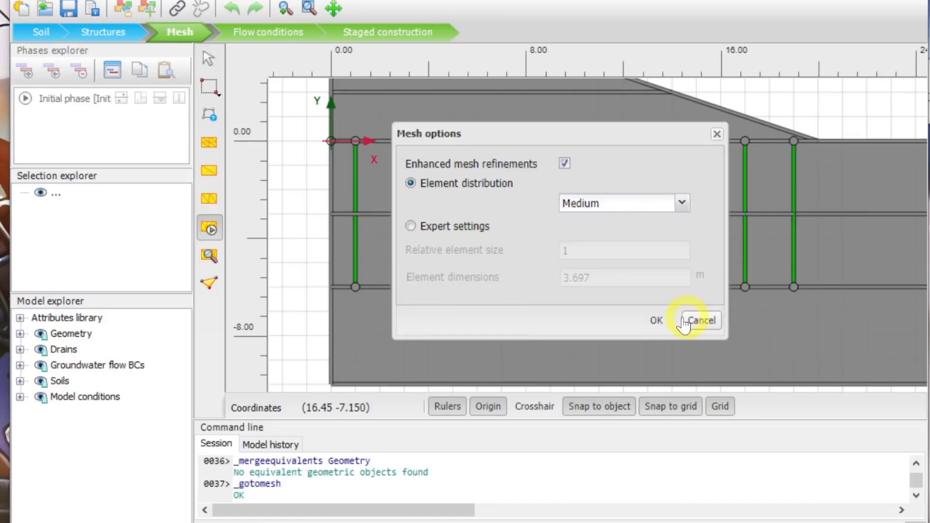
left_click(659, 320)
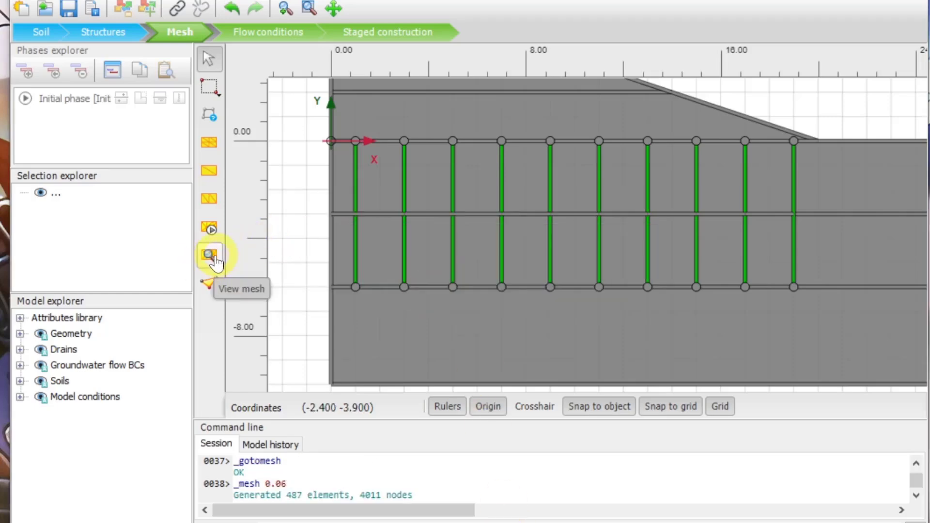
left_click(215, 261)
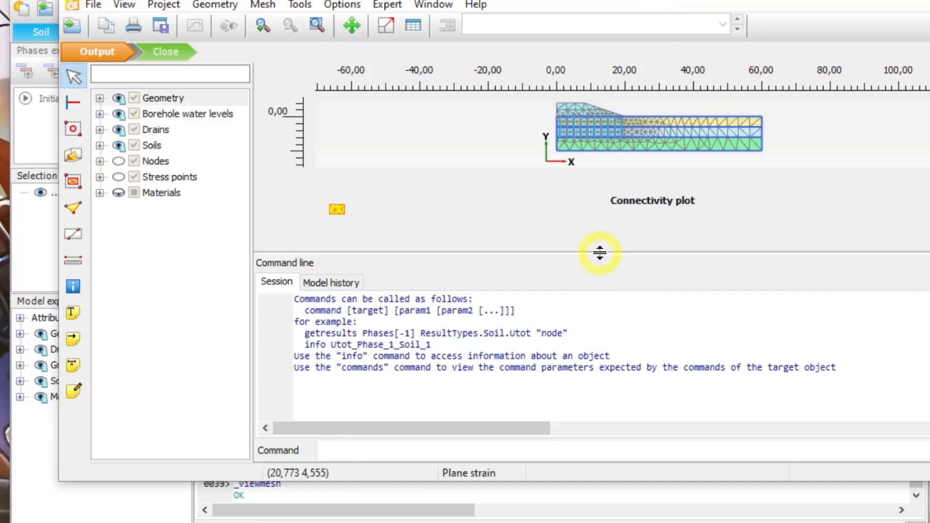
left_click_drag(599, 252, 584, 480)
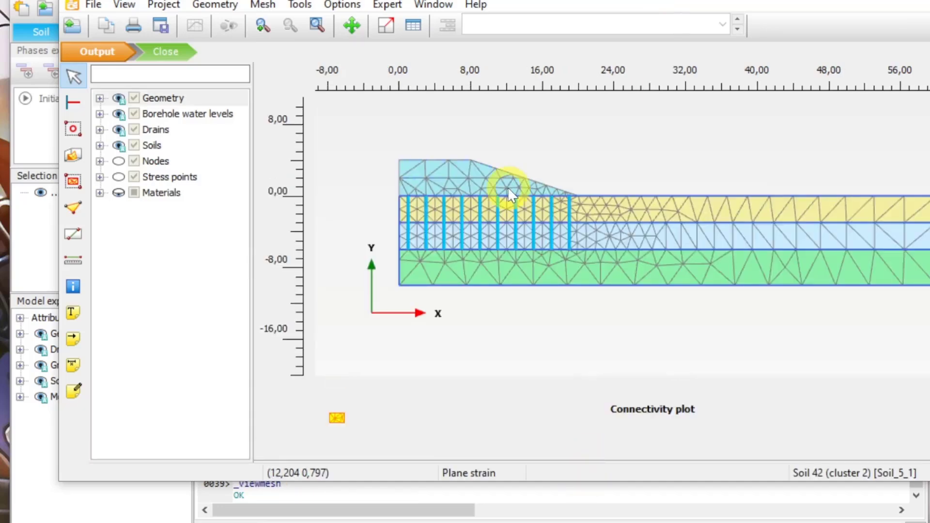
left_click_drag(416, 0, 361, 0)
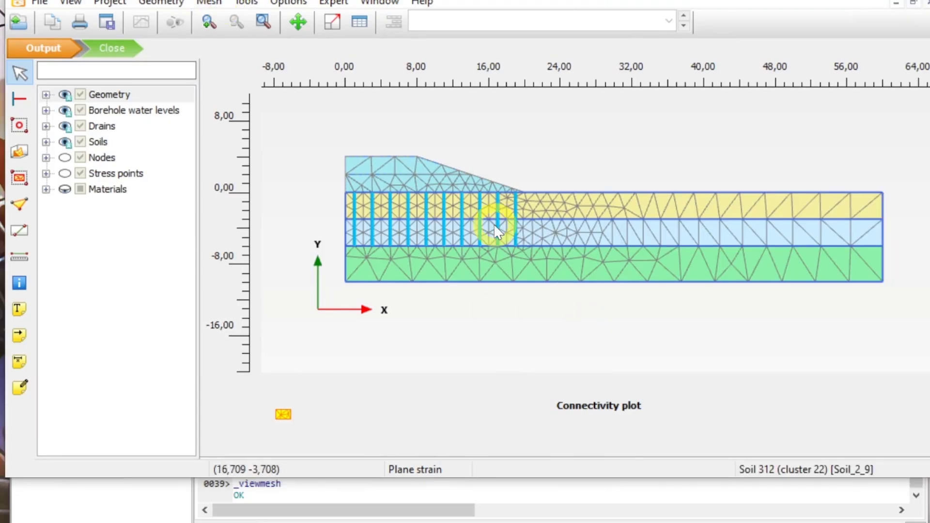
left_click(125, 56)
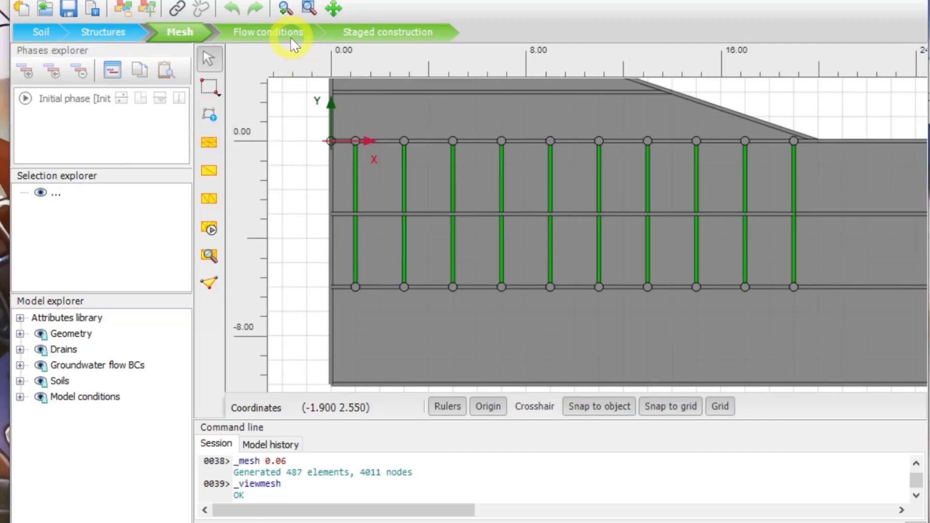
- For the initial phase in staged construction, set the groundwater flow boundary XMin to Closed and YMin to Open
left_click(349, 34)
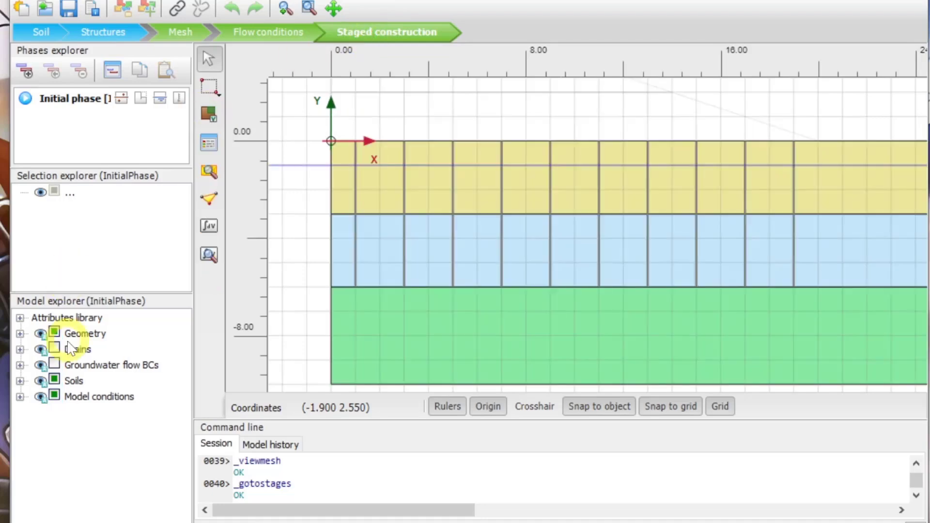
left_click(20, 397)
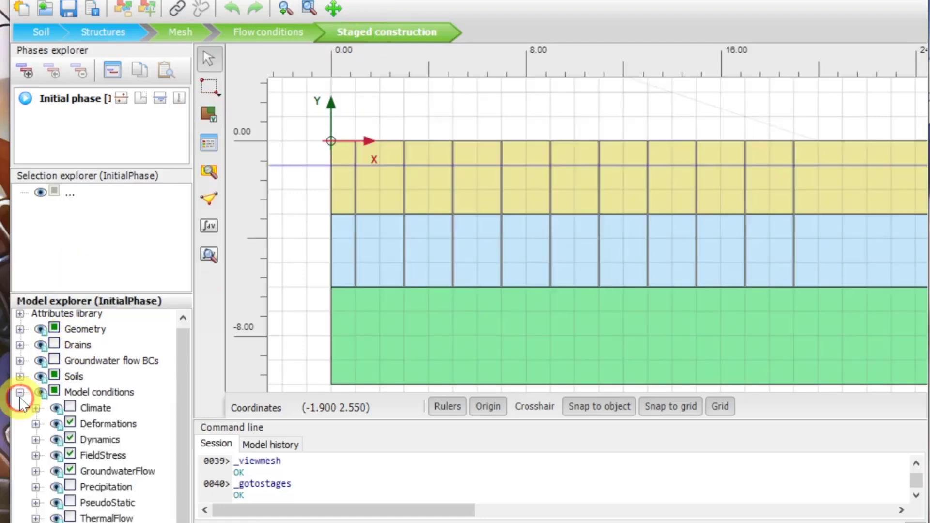
left_click(36, 470)
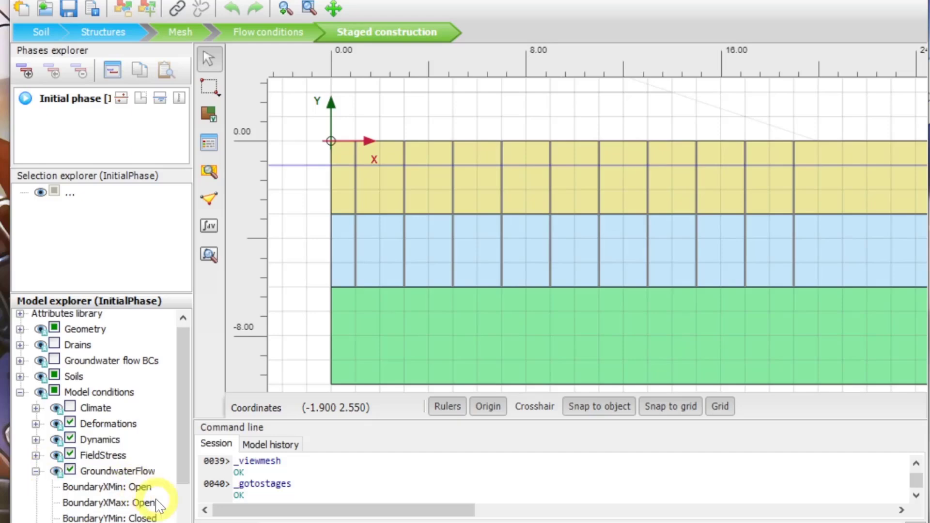
scroll(146, 489, "down", 1)
left_click(144, 441)
left_click(145, 444)
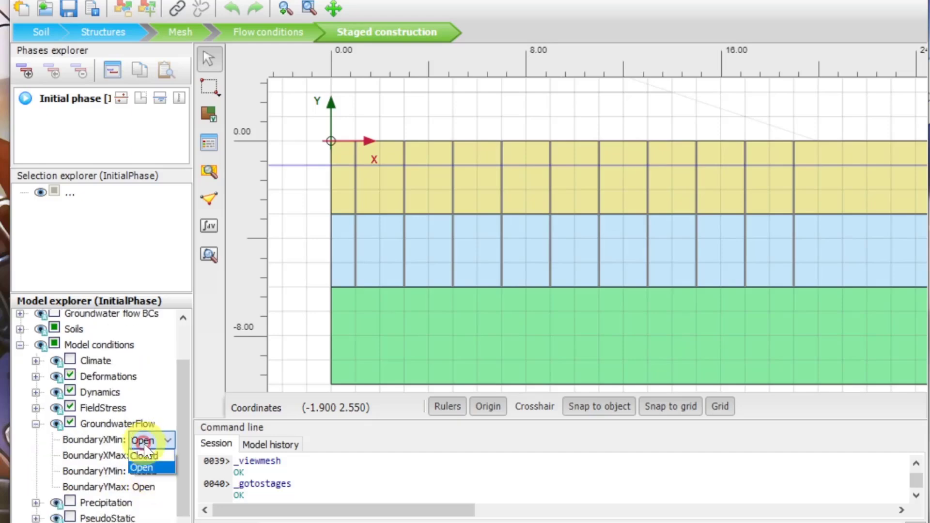
left_click(145, 457)
scroll(153, 518, "down", 1)
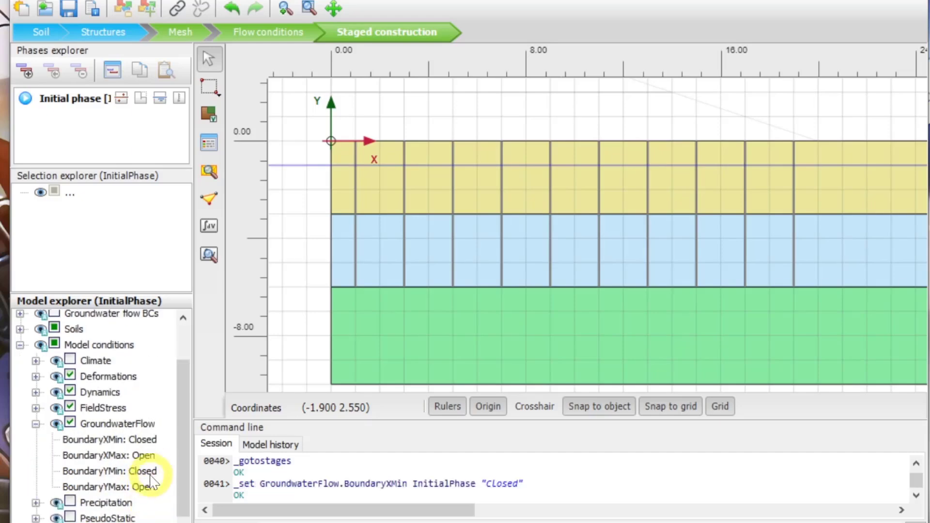
left_click(148, 473)
left_click(162, 472)
left_click(154, 499)
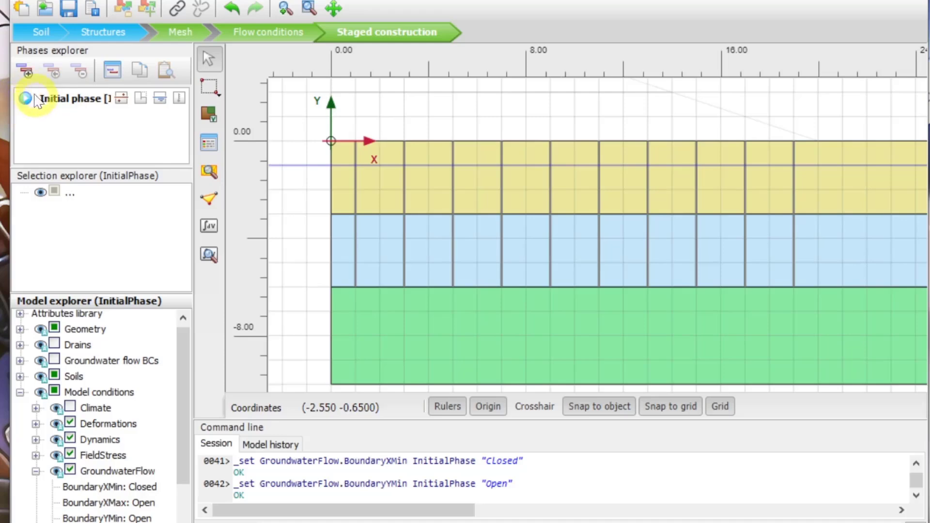
- Add a calculation phase after the initial phase, with calculation type Consolidation and a time interval of 2 days
left_click(28, 75)
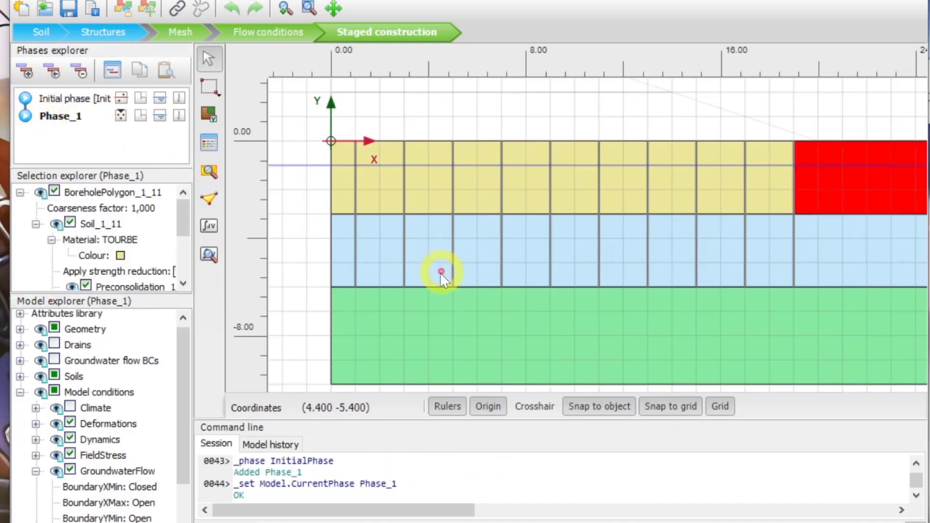
double_click(30, 115)
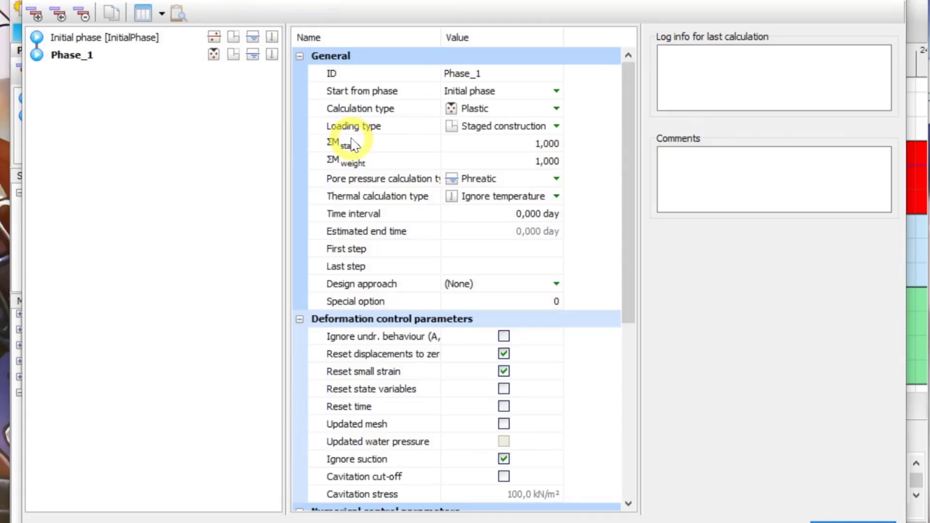
left_click(500, 108)
left_click(500, 108)
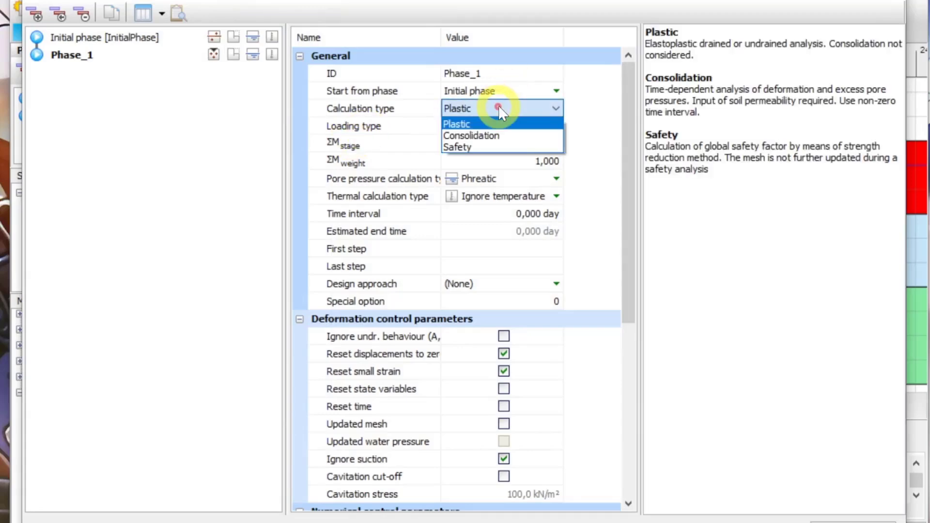
left_click(518, 136)
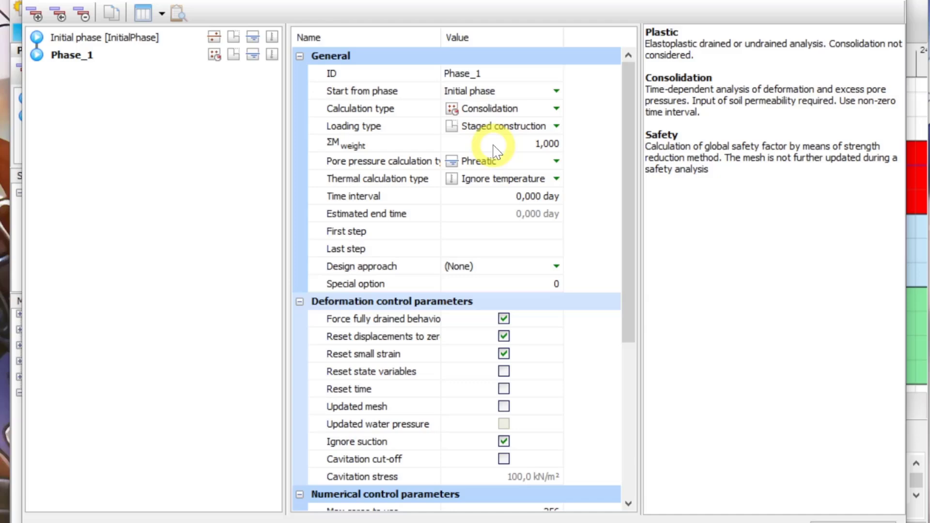
left_click(551, 197)
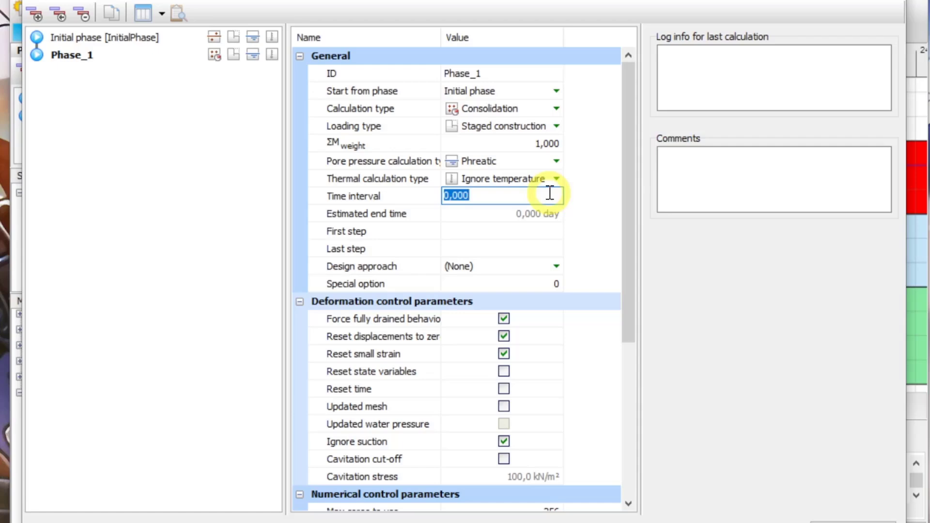
type("2")
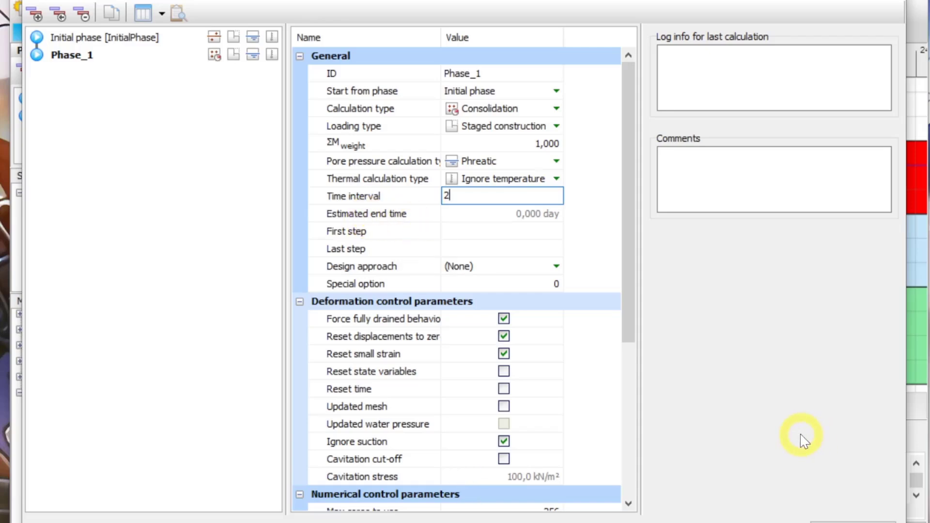
left_click(834, 516)
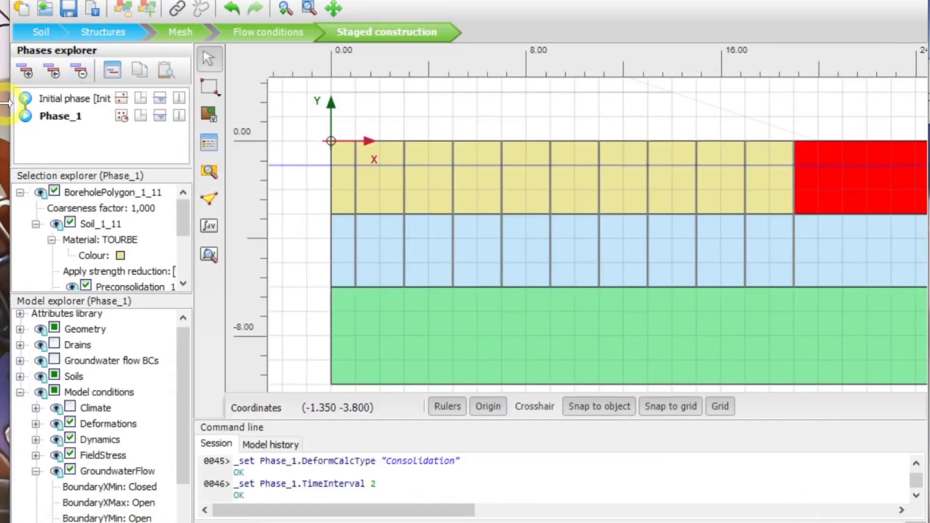
- Add a second calculation phase starting from Phase_1 and review its settings
left_click(28, 71)
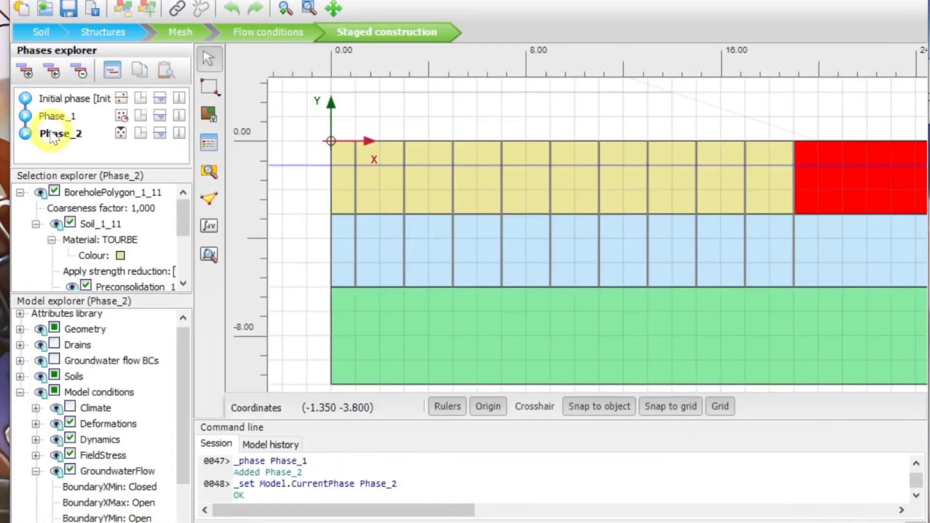
left_click(55, 141)
double_click(54, 135)
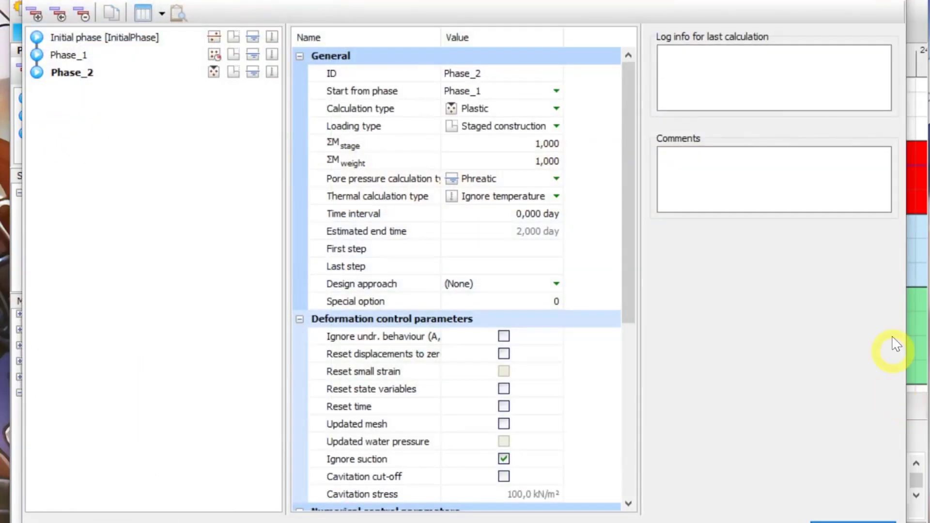
left_click(892, 9)
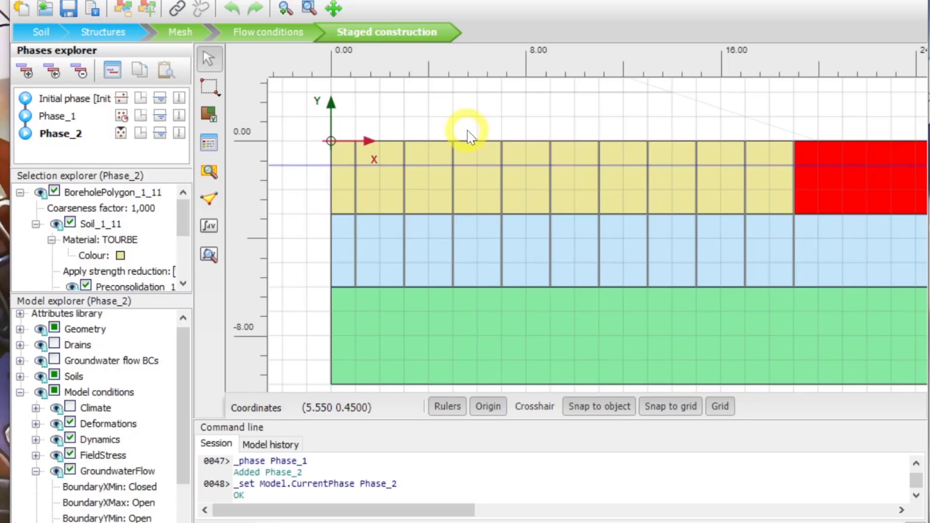
- Return to the structures definition and assign the REMBLAI material to both the upper and lower embankment polygons
left_click(475, 127)
scroll(473, 120, "down", 1)
left_click_drag(473, 128, 485, 219)
left_click(442, 183)
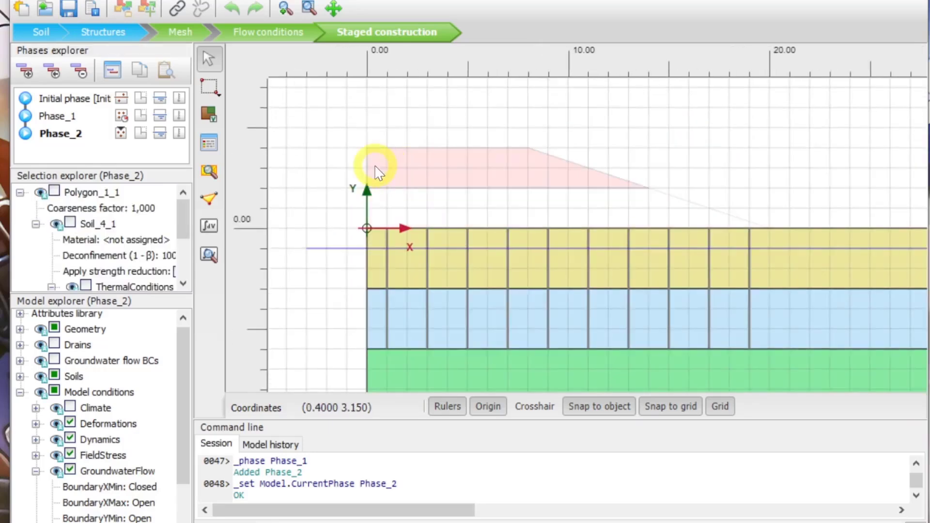
left_click(104, 31)
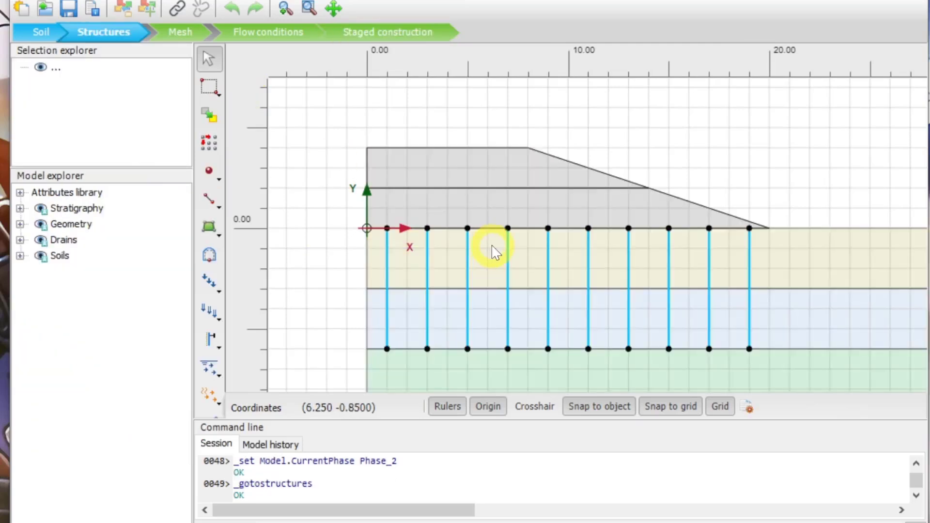
left_click(464, 171)
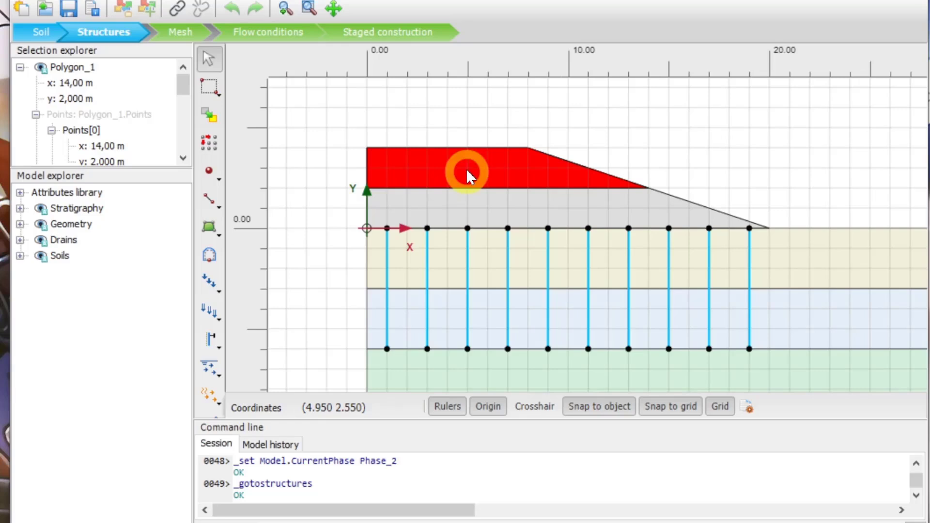
left_click(471, 212, "ctrl")
right_click(472, 213)
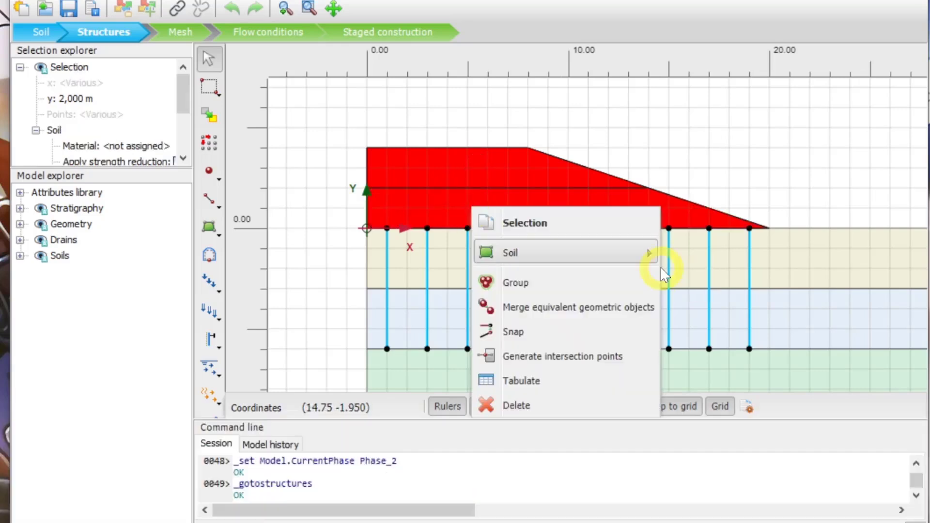
mouse_move(661, 266)
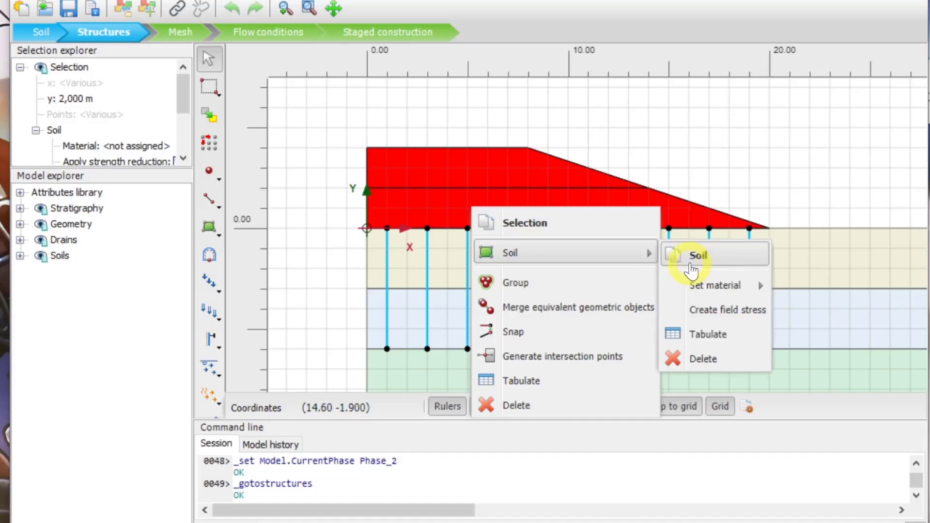
mouse_move(717, 286)
left_click(843, 289)
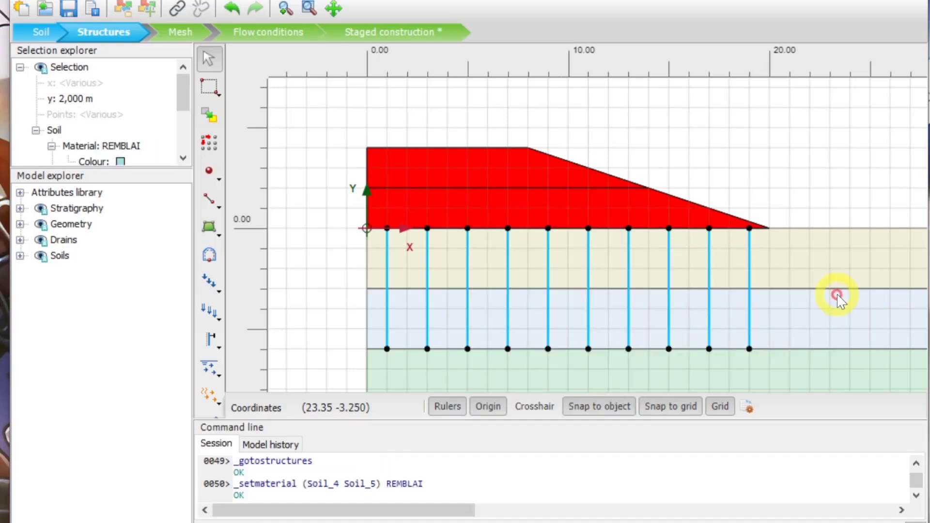
left_click(838, 296)
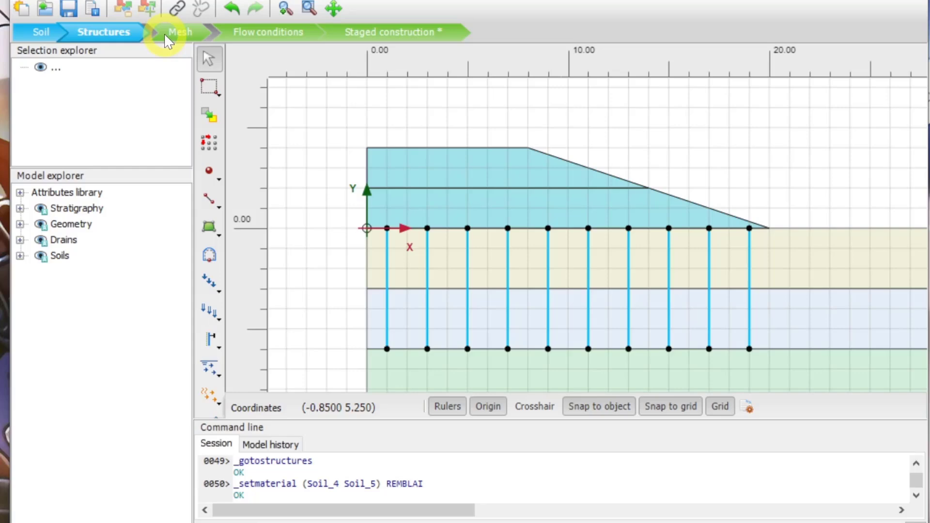
- Regenerate the mesh with Medium element distribution for the updated embankment material and return to staged construction
left_click(167, 36)
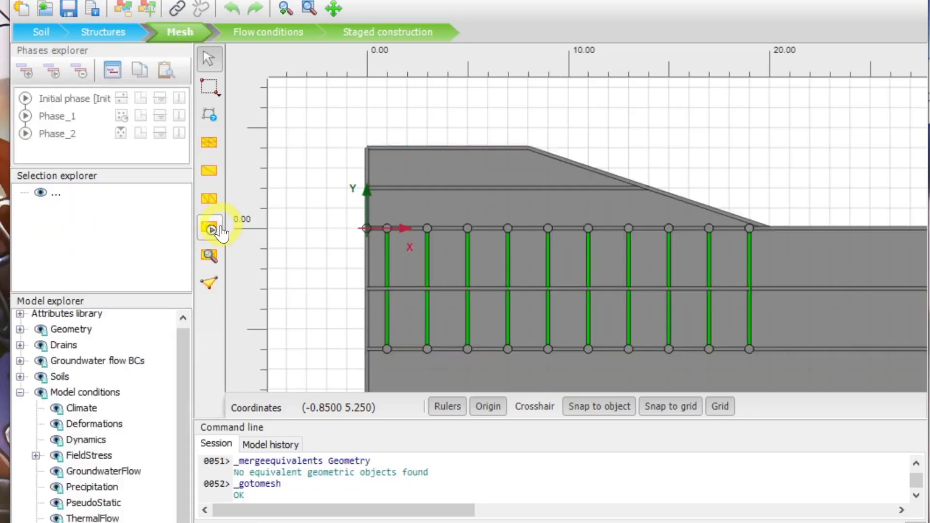
left_click(211, 229)
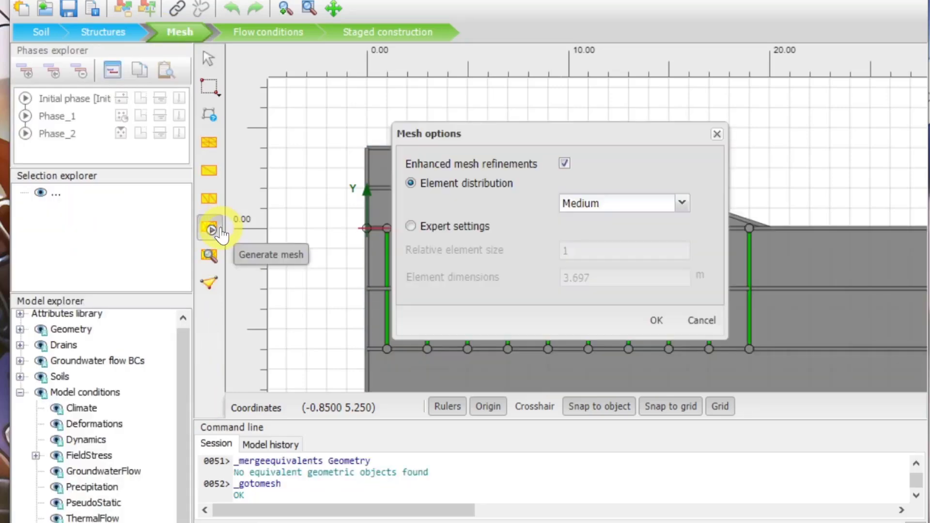
left_click(657, 320)
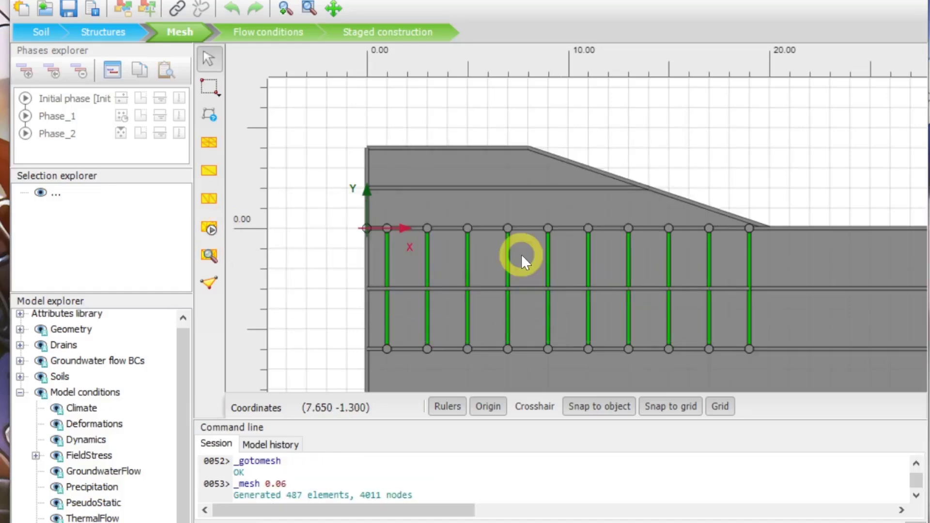
left_click(376, 31)
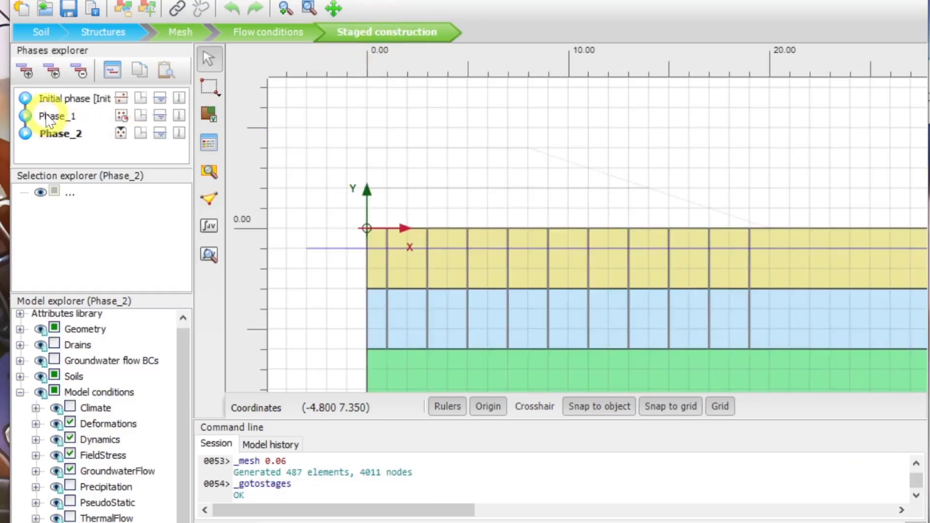
- Activate the lower embankment polygon in Phase_1
left_click(48, 116)
left_click(508, 207)
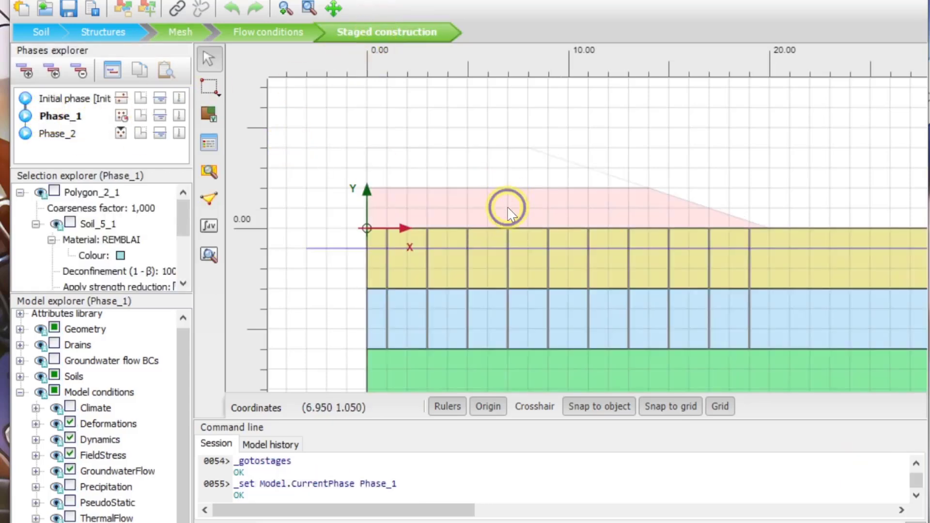
right_click(509, 207)
left_click(583, 247)
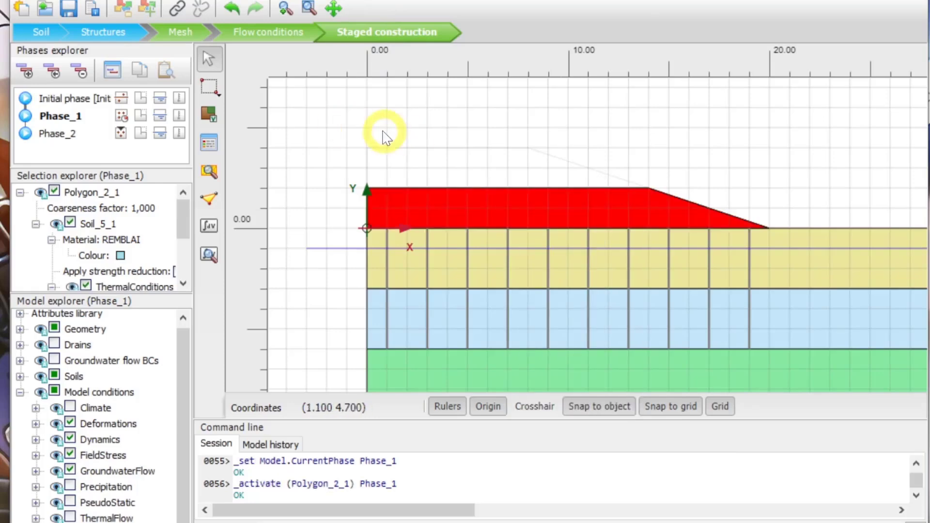
- Set Phase_2 to calculation type Consolidation with a time interval of 30 days
left_click(45, 136)
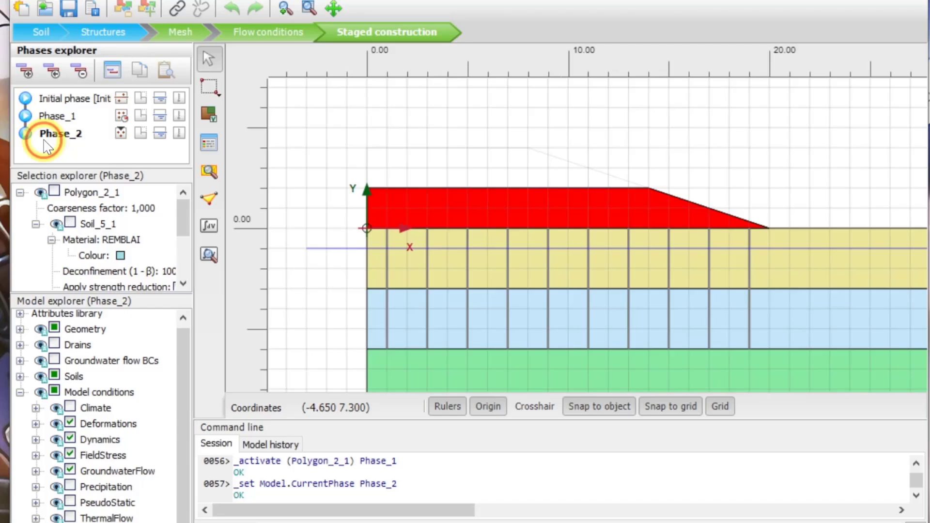
double_click(44, 138)
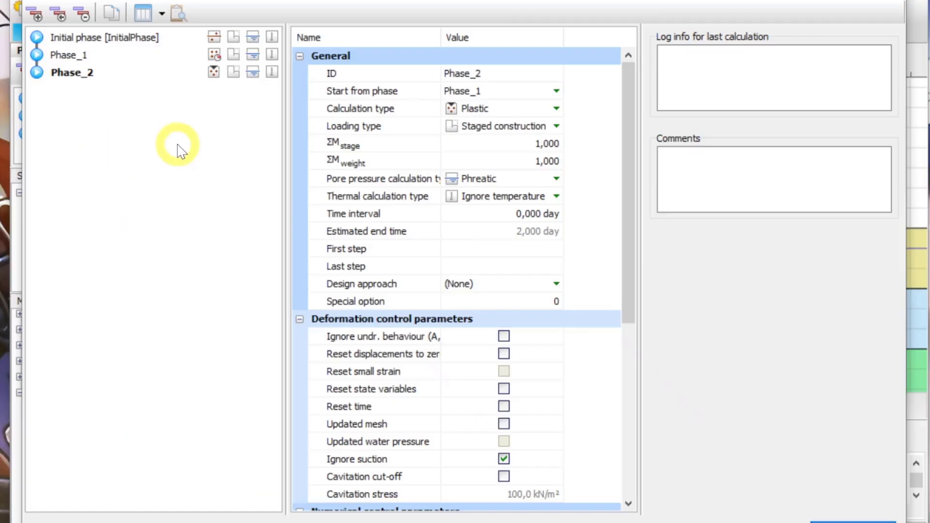
left_click(451, 110)
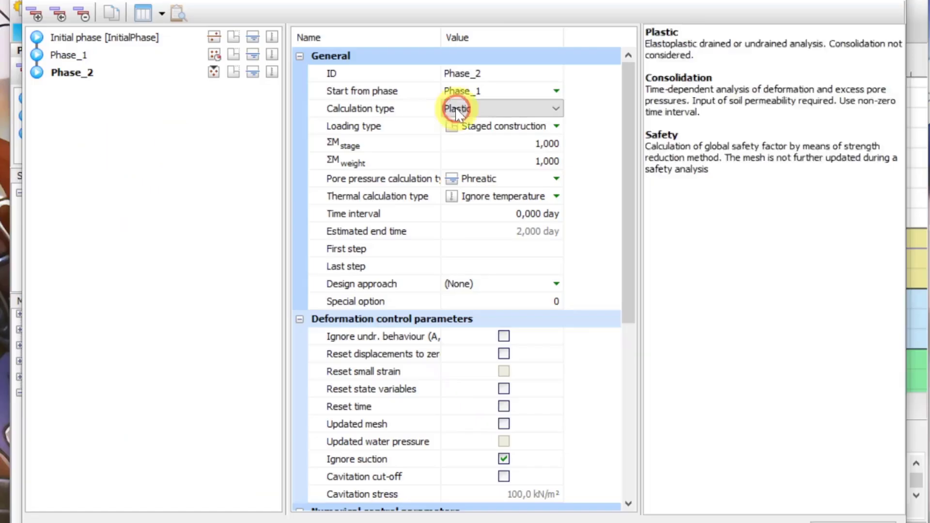
left_click(483, 112)
left_click(483, 136)
left_click(506, 194)
type("3")
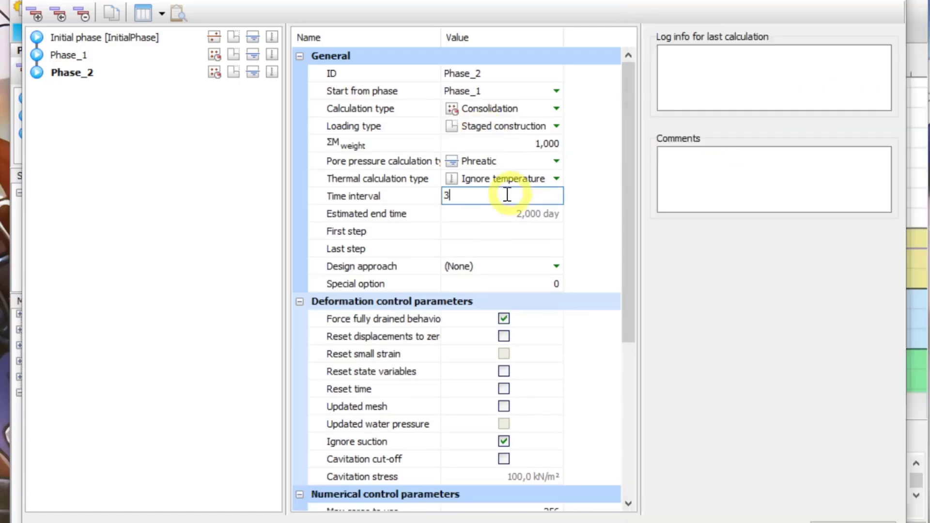
type("0")
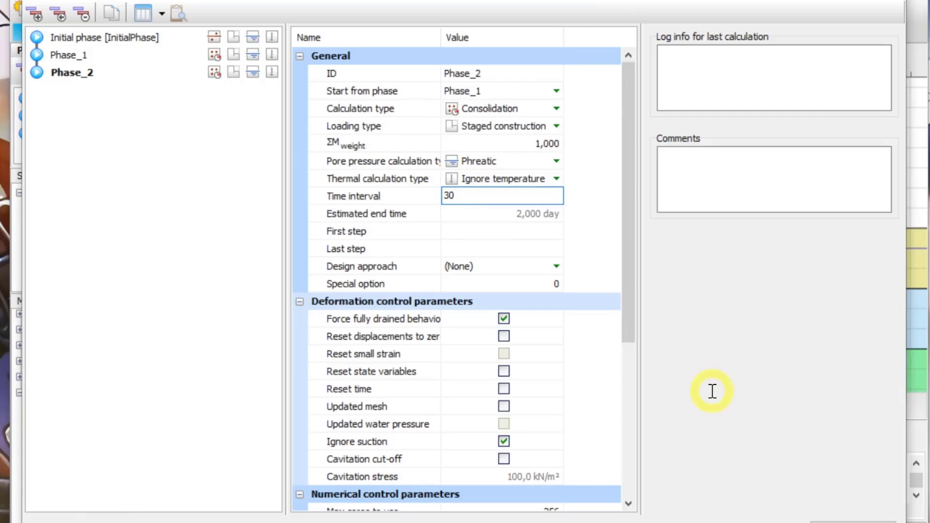
left_click(825, 522)
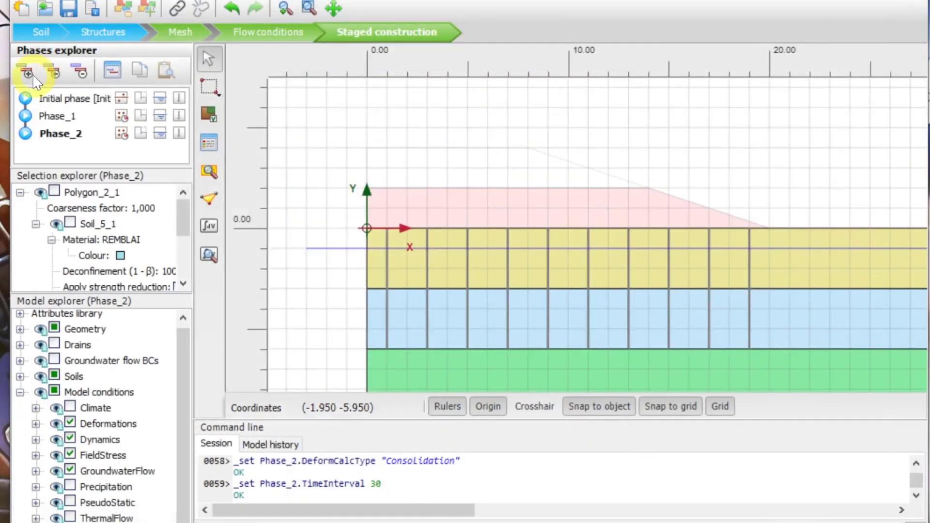
- Add a third phase after Phase_2 with calculation type Consolidation and a 1-day time interval, and activate the embankment polygons in it
left_click(27, 73)
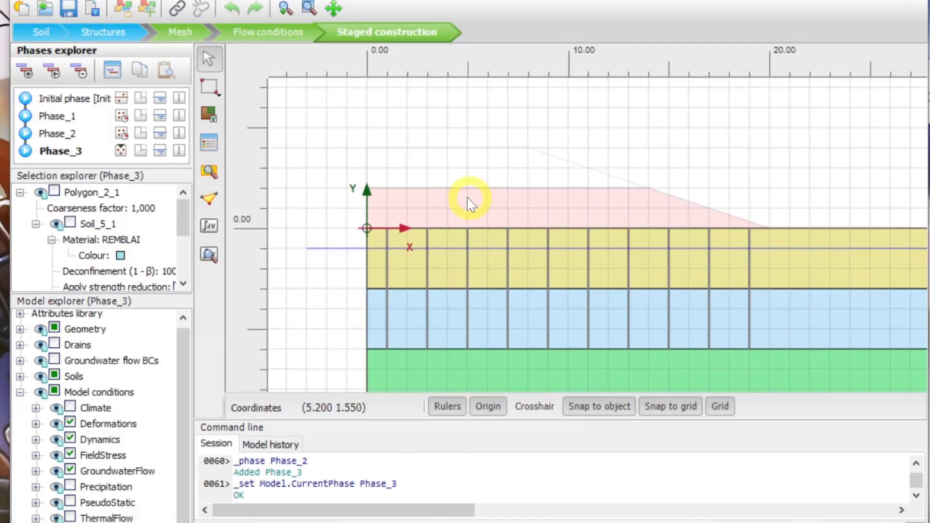
double_click(67, 149)
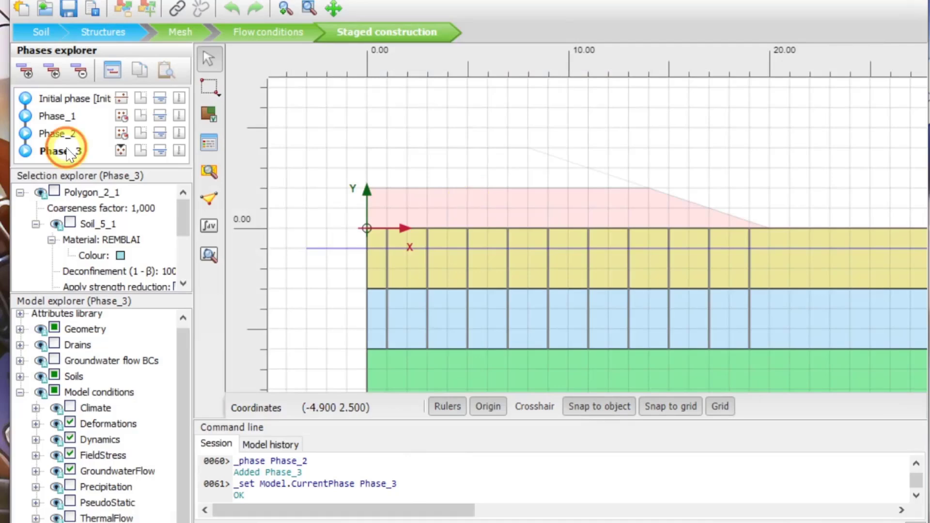
left_click(474, 112)
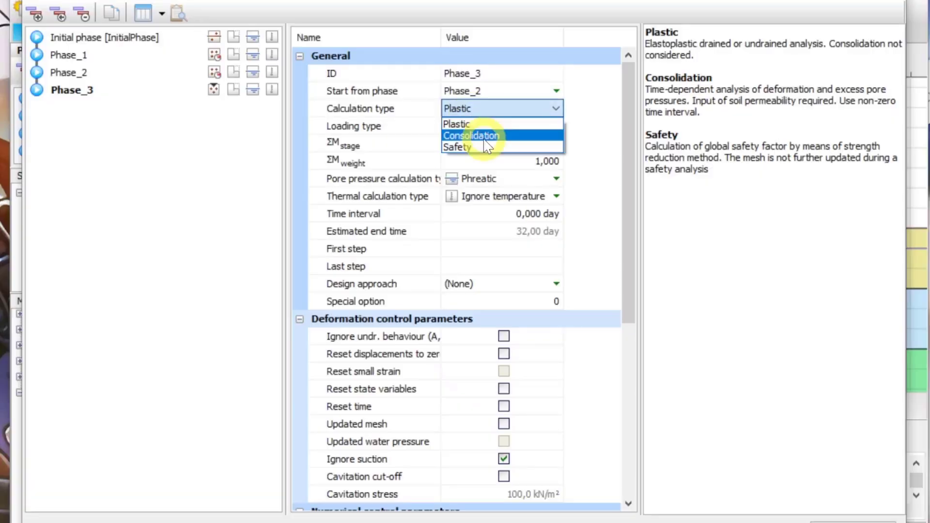
left_click(472, 136)
left_click(509, 195)
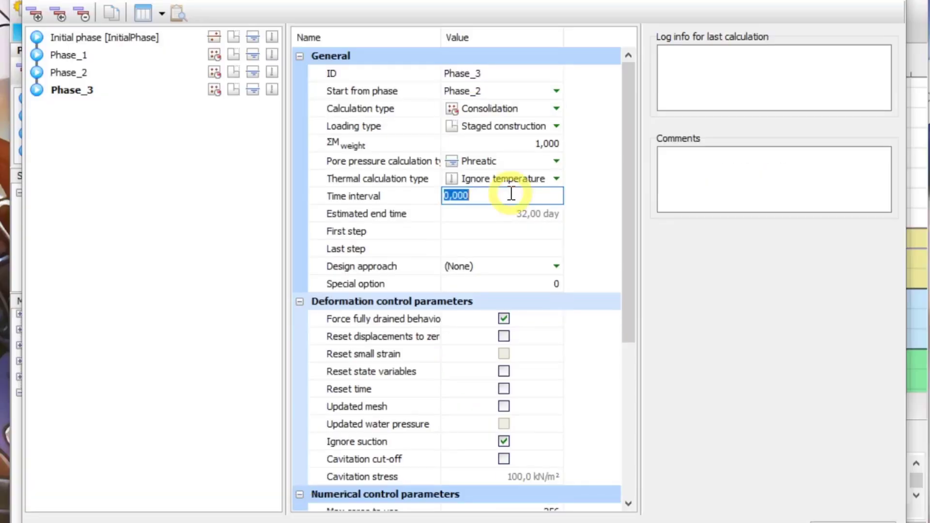
type("1")
key("Return")
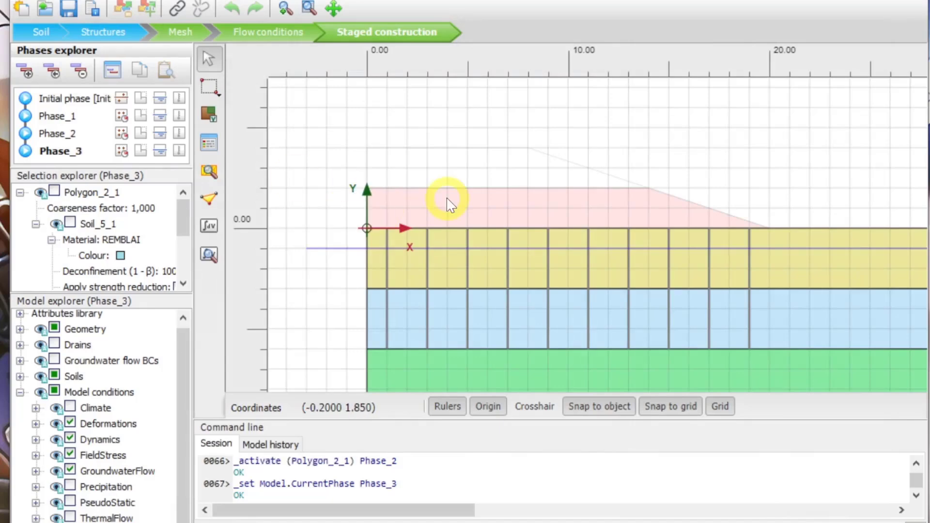
left_click(447, 204)
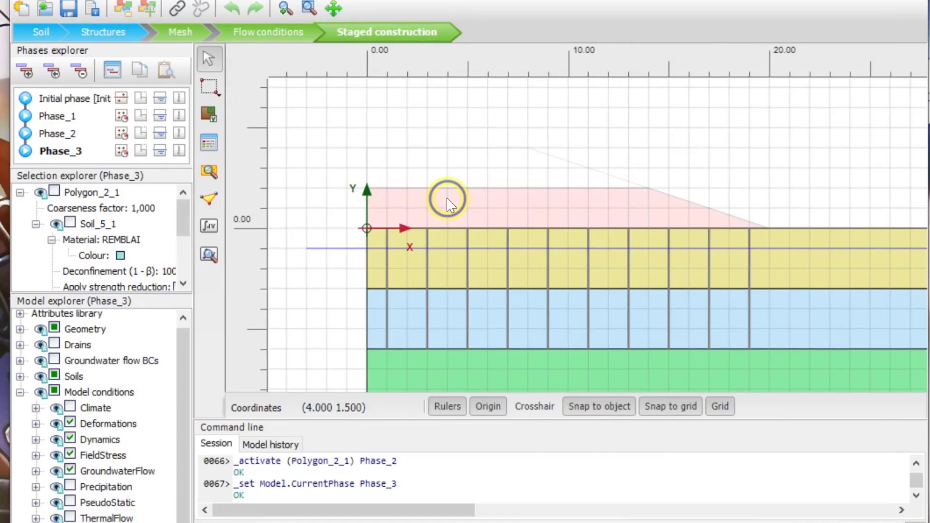
left_click(422, 195)
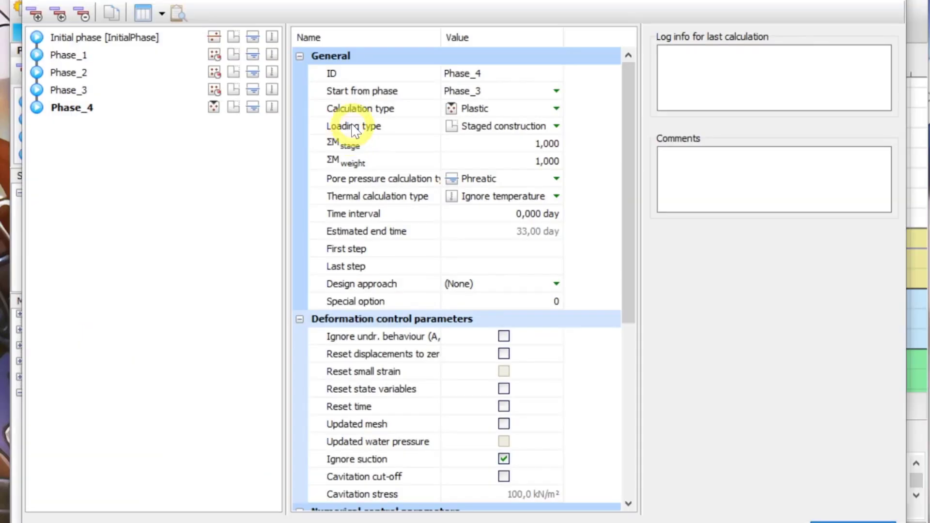
- Set Phase_4, starting from Phase_3, to calculation type Consolidation with loading type Minimum excess pore pressure
left_click(837, 173)
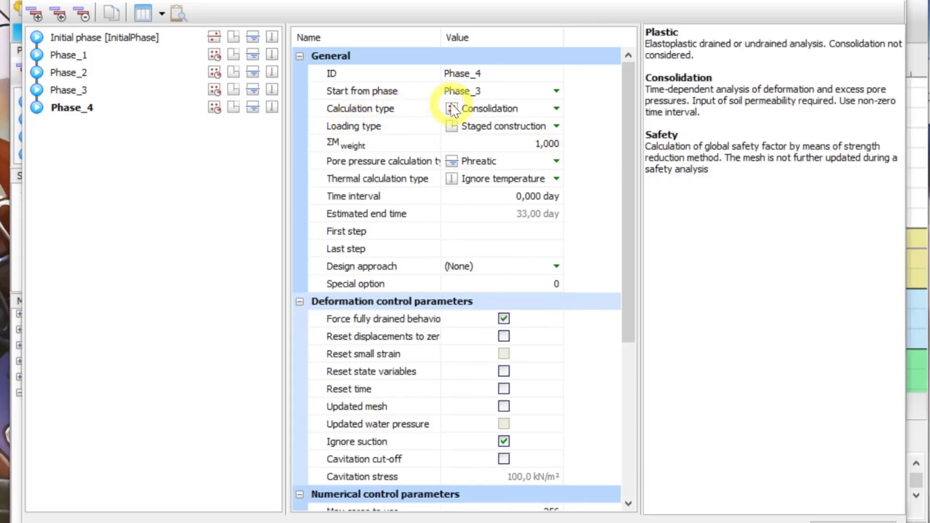
left_click(523, 130)
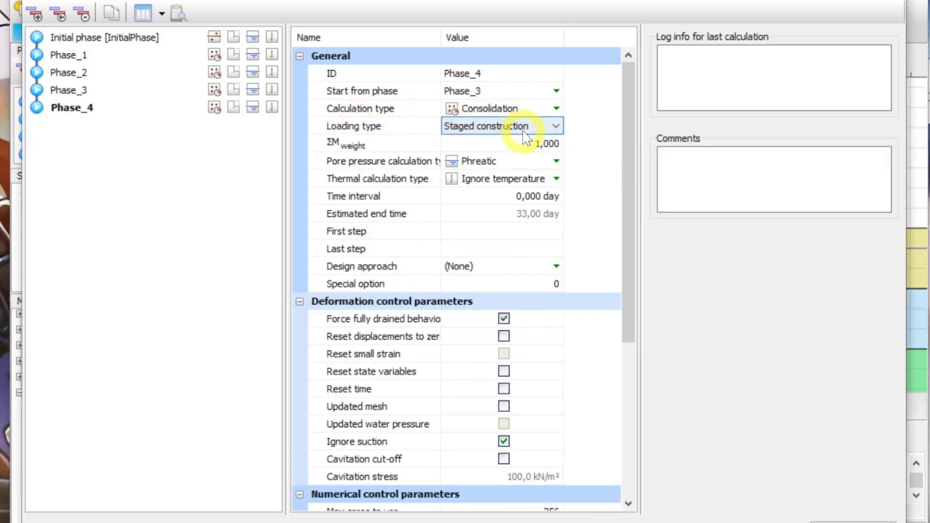
left_click(523, 130)
left_click(525, 153)
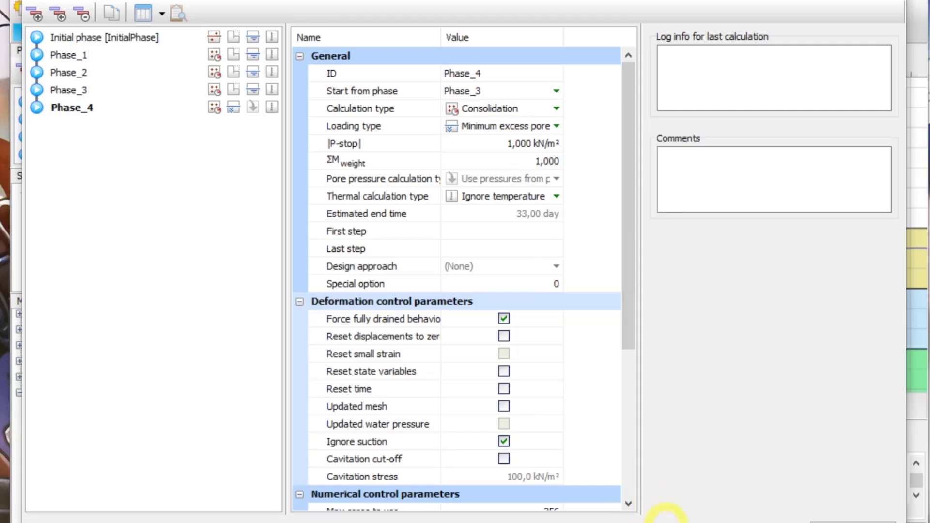
left_click(804, 516)
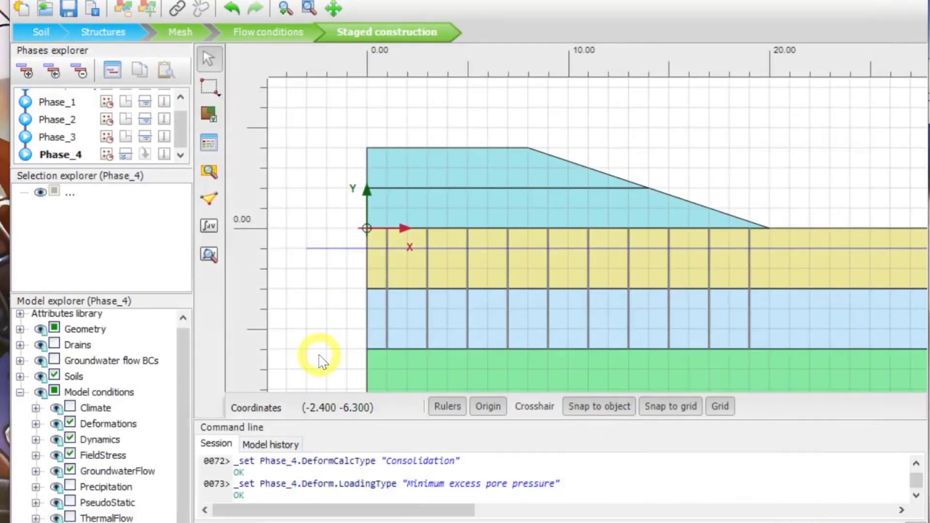
- Start selecting points for curves and pick the node closest to X 20 m, Y 0 m at the embankment toe
scroll(339, 249, "down", 3)
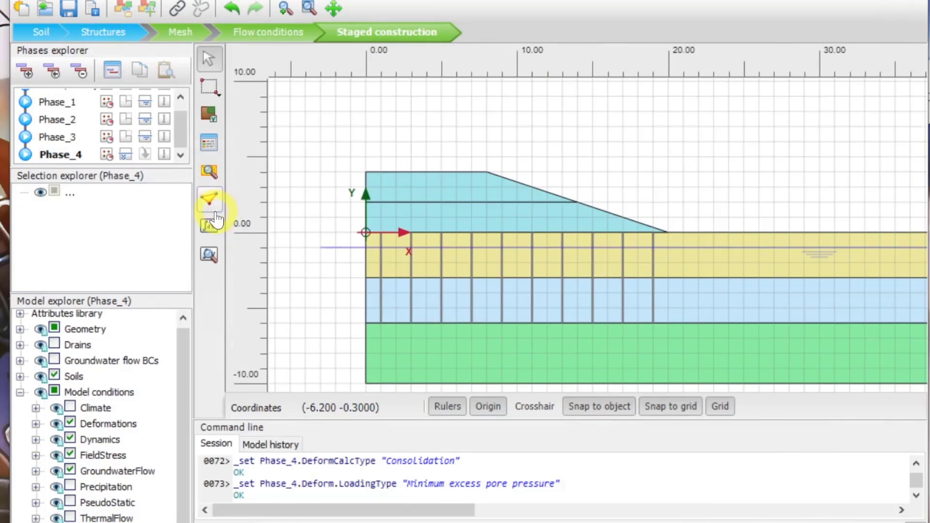
left_click(209, 211)
left_click(209, 219)
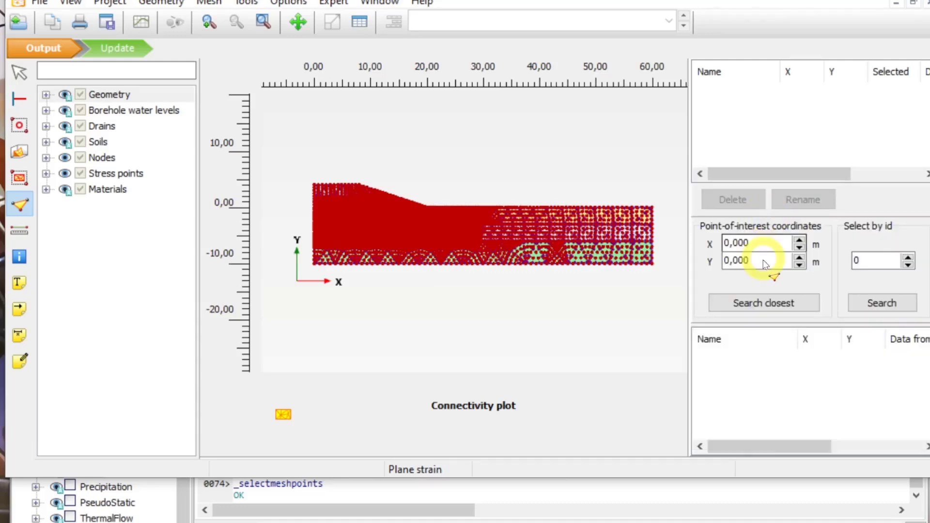
left_click_drag(759, 244, 713, 243)
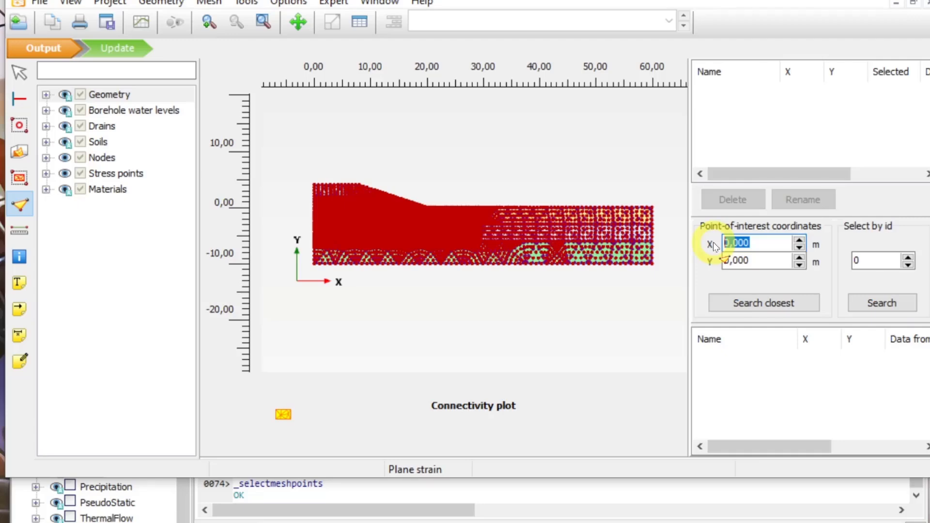
type("2")
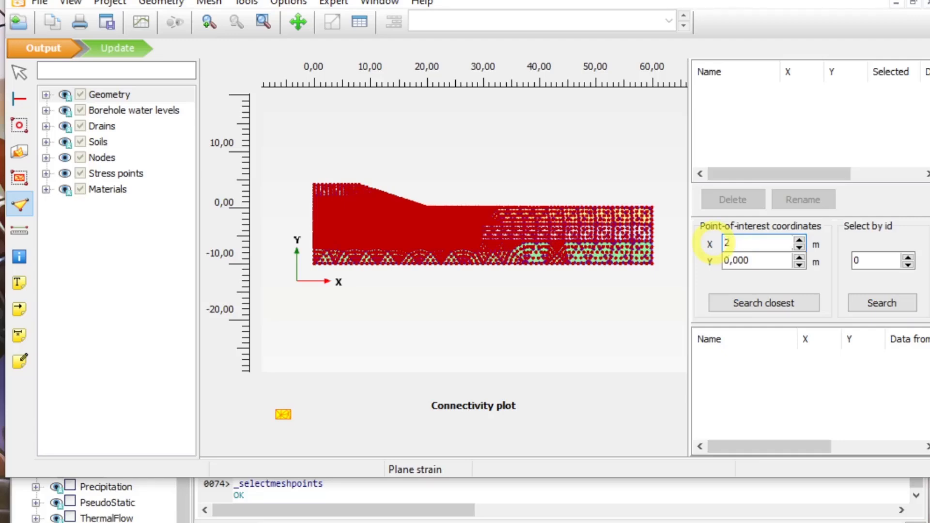
type("0")
left_click(789, 304)
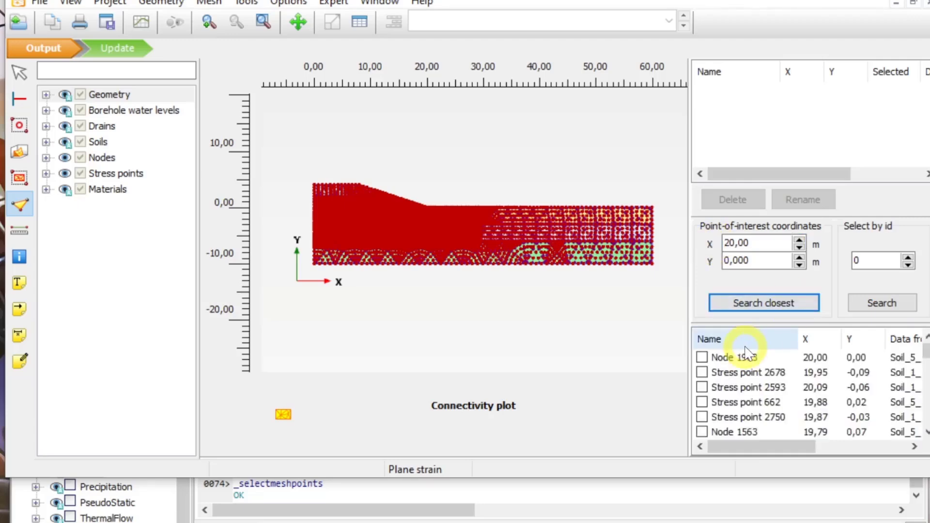
left_click(701, 358)
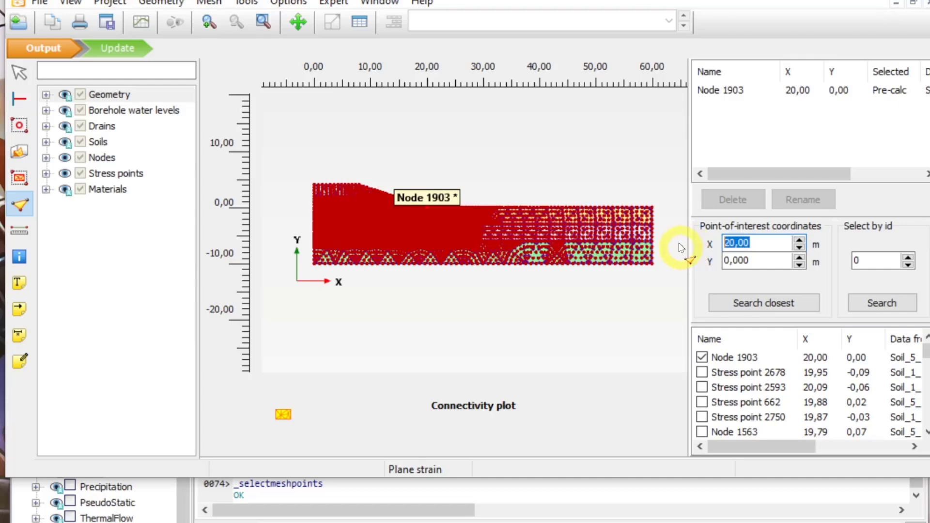
- Select the node closest to X 0,25 m, Y -3 m as a second curve point and update the model with the points
type("0")
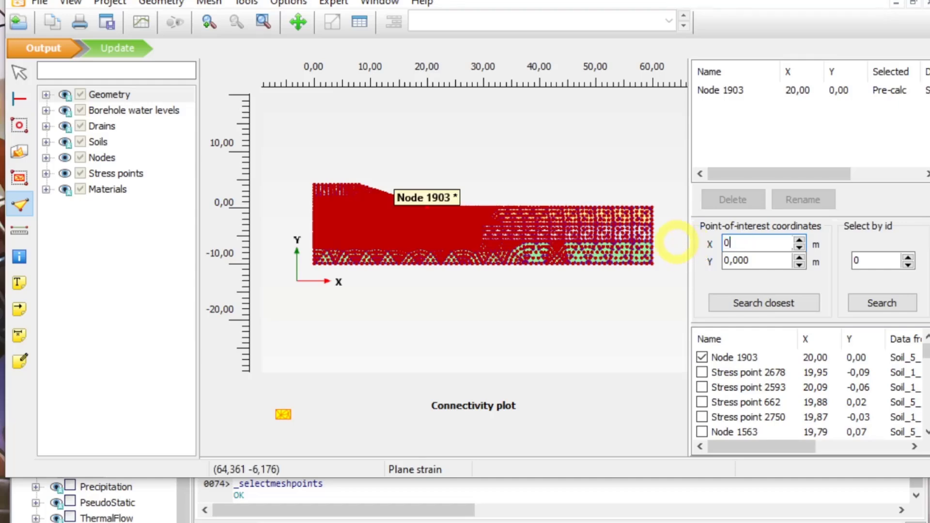
type(",25")
key("Tab")
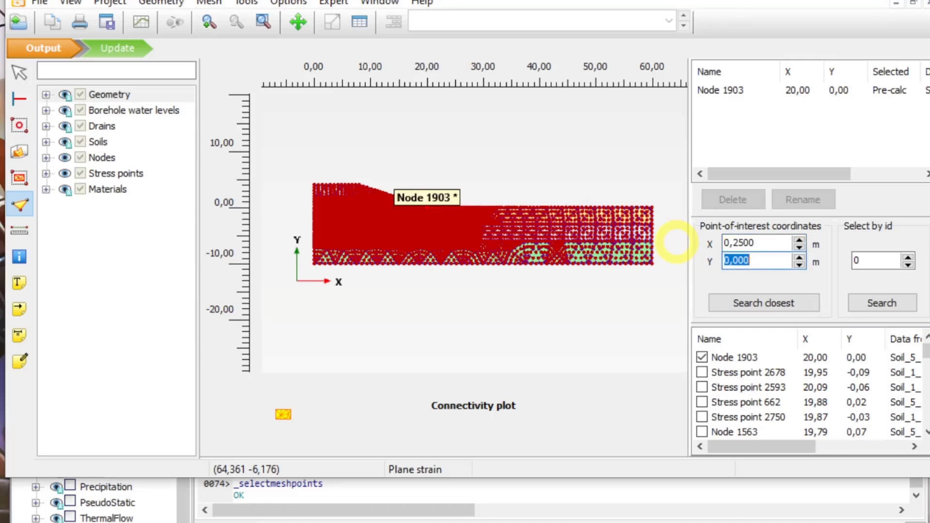
type("-3")
left_click(768, 303)
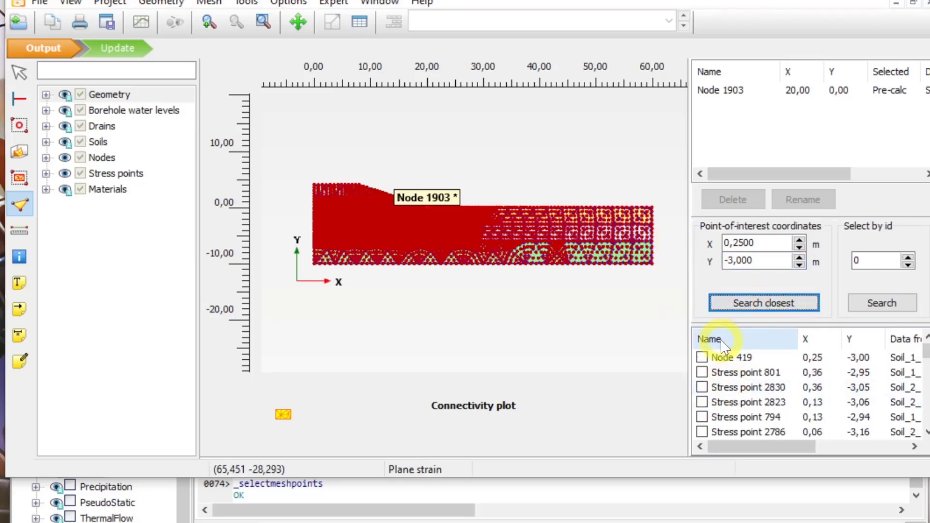
left_click(702, 356)
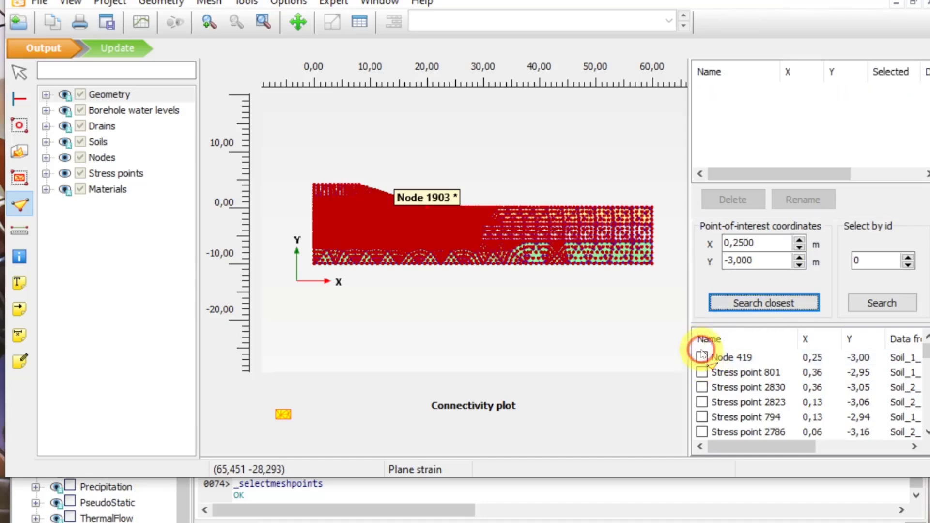
left_click(121, 46)
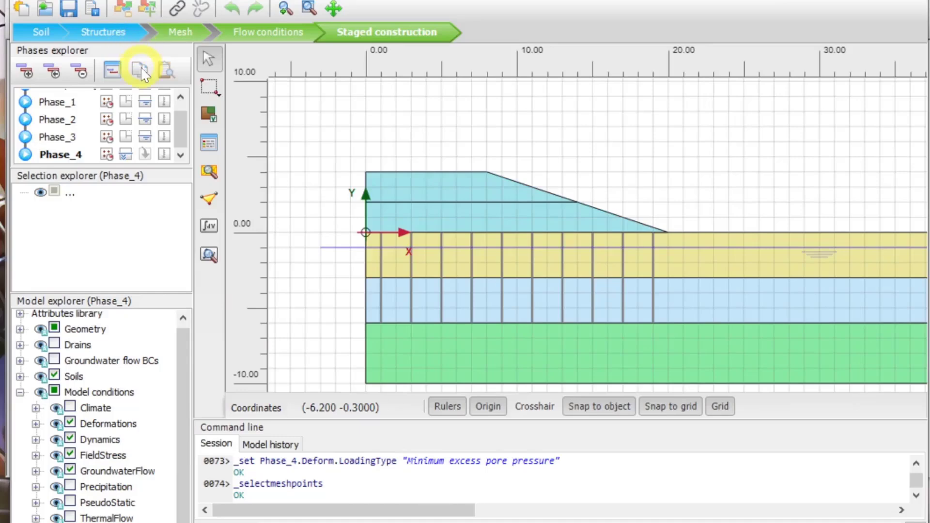
- Calculate all the defined construction and consolidation phases
left_click(210, 227)
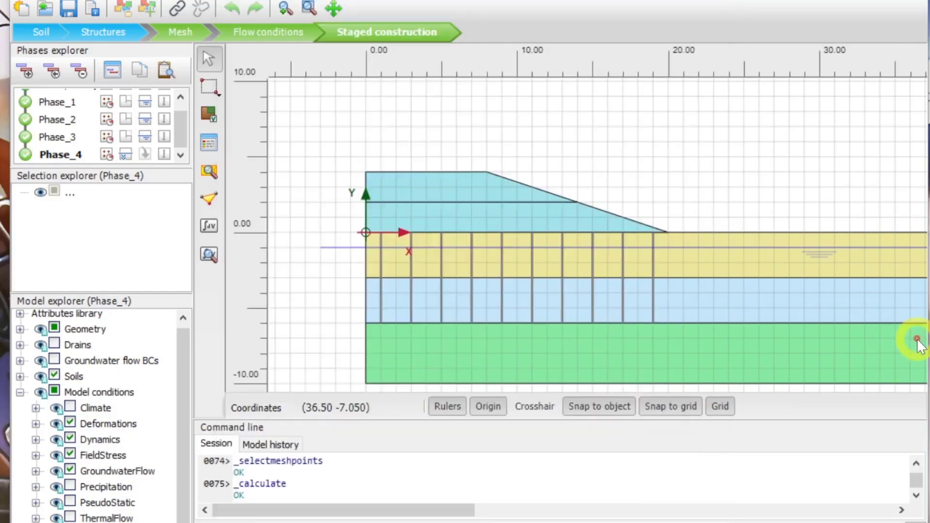
left_click(914, 339)
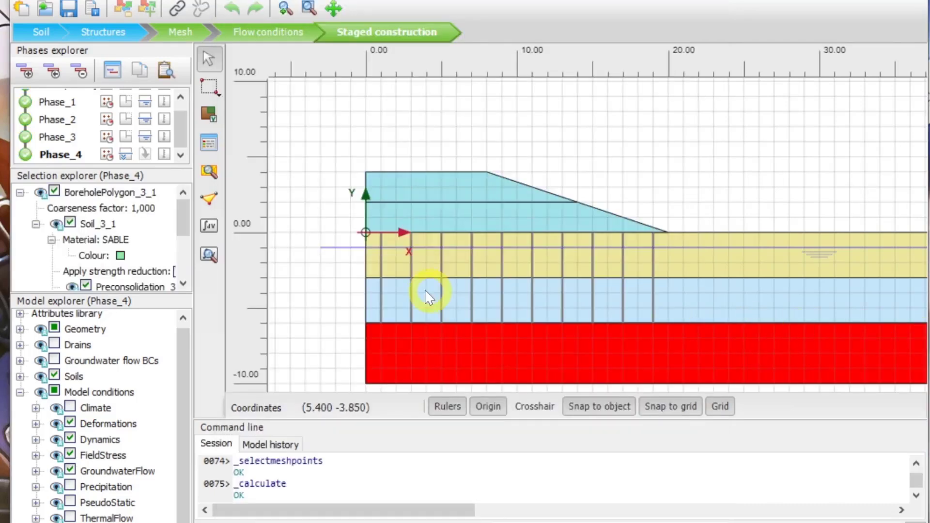
left_click(299, 311)
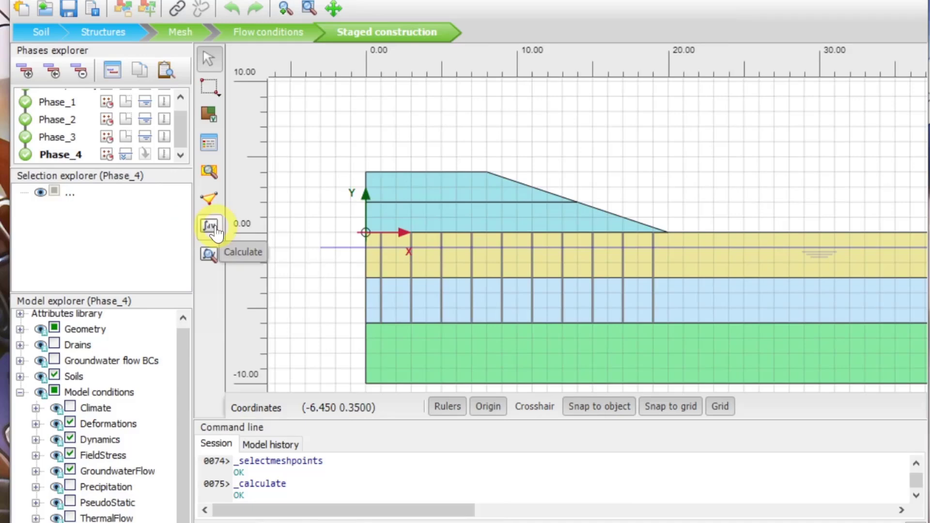
- Open the calculation results of Phase_4 and enlarge the deformed mesh plot
left_click(212, 253)
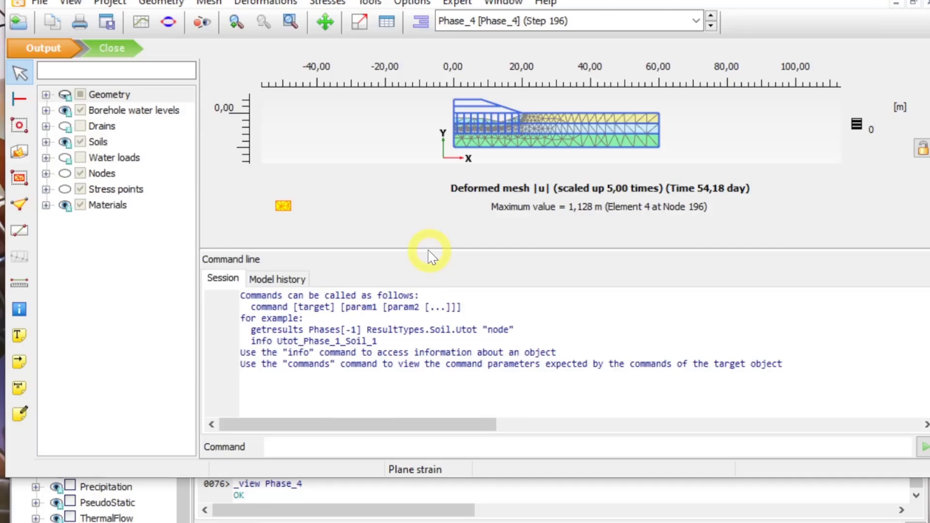
left_click_drag(431, 257, 450, 456)
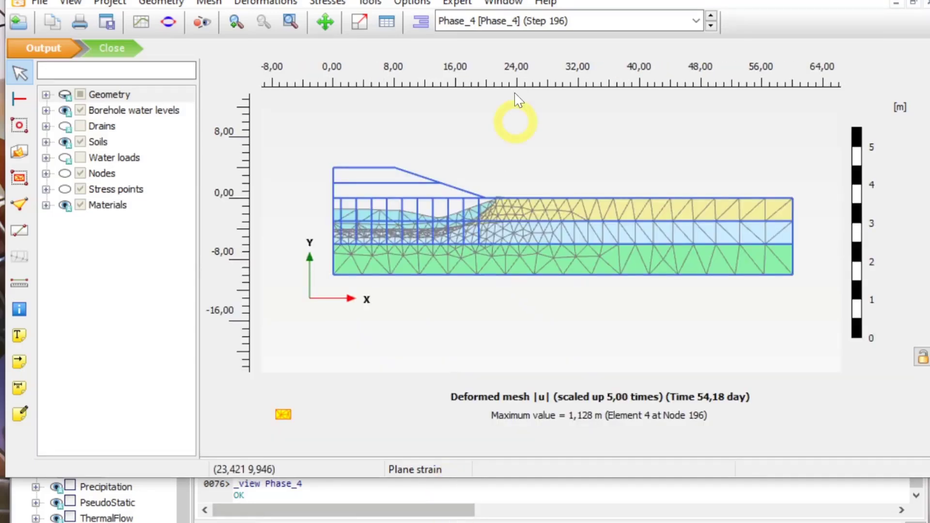
- Compare the deformed mesh results of Phase_2 and Phase_1, ending with Phase_2 displayed
left_click(546, 21)
left_click(555, 72)
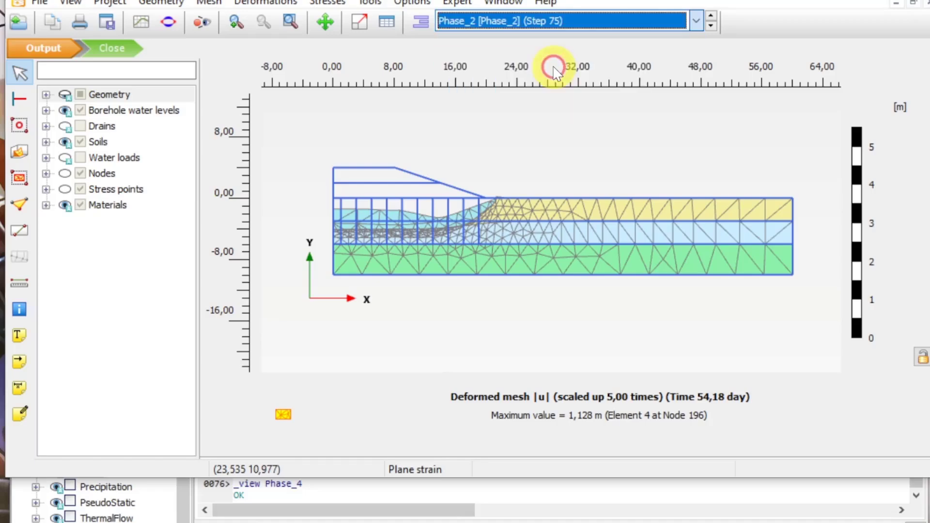
left_click(605, 23)
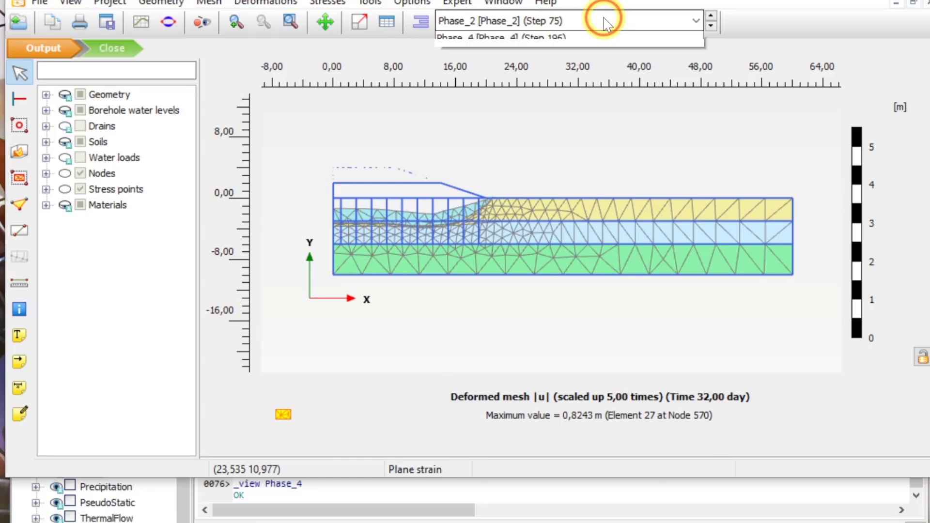
left_click(577, 54)
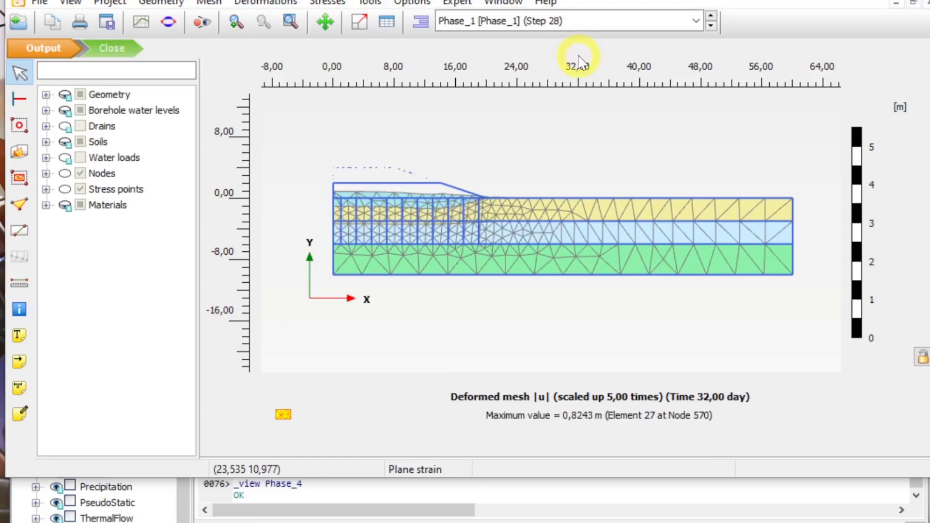
left_click(579, 21)
left_click(576, 77)
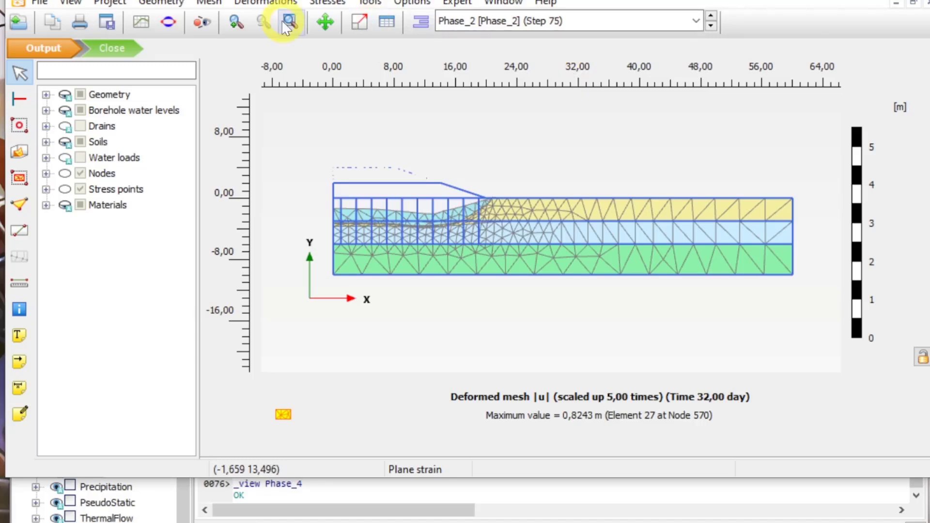
- Display the total displacements |u| of Phase_2 as arrows and inspect them around the embankment toe
left_click(265, 3)
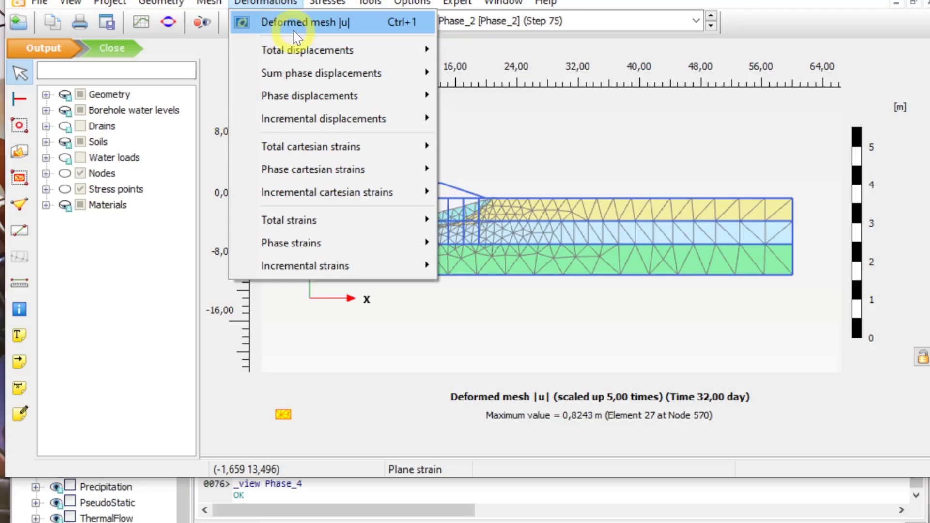
mouse_move(303, 45)
left_click(471, 50)
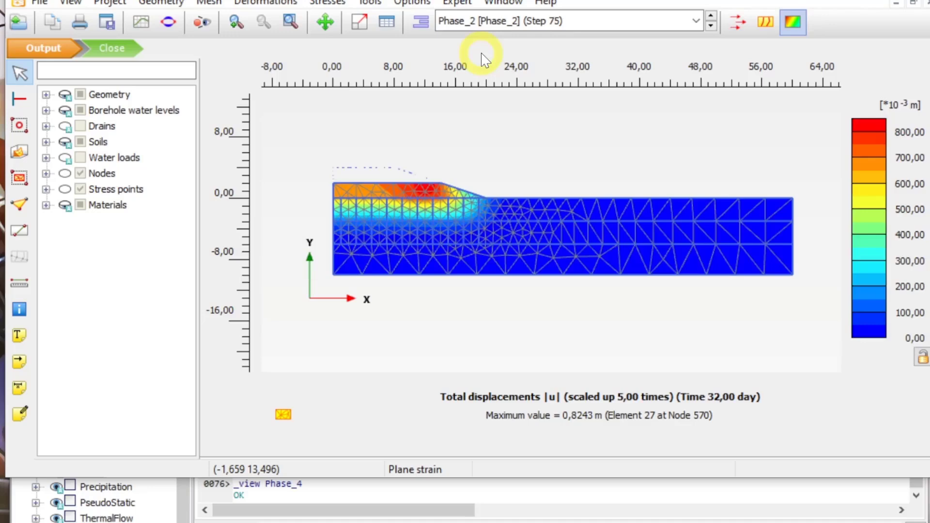
left_click(737, 23)
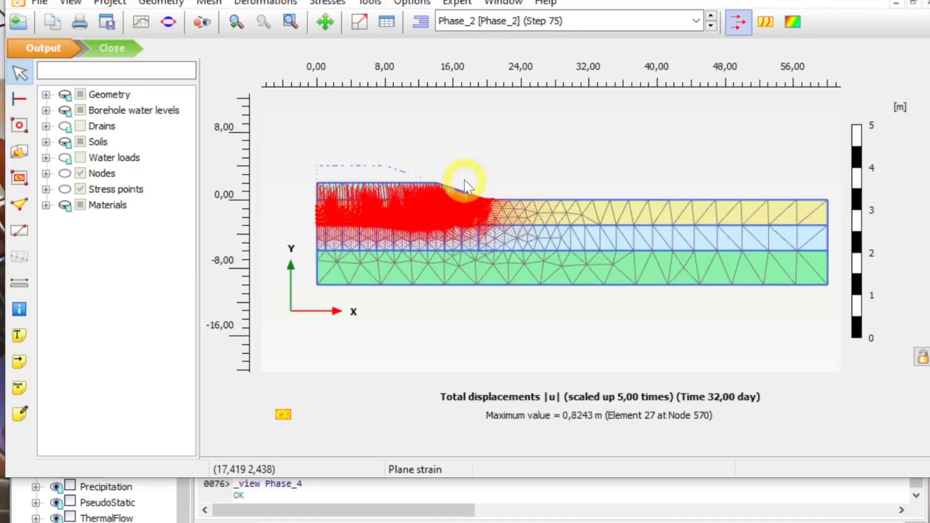
scroll(496, 245, "up", 3)
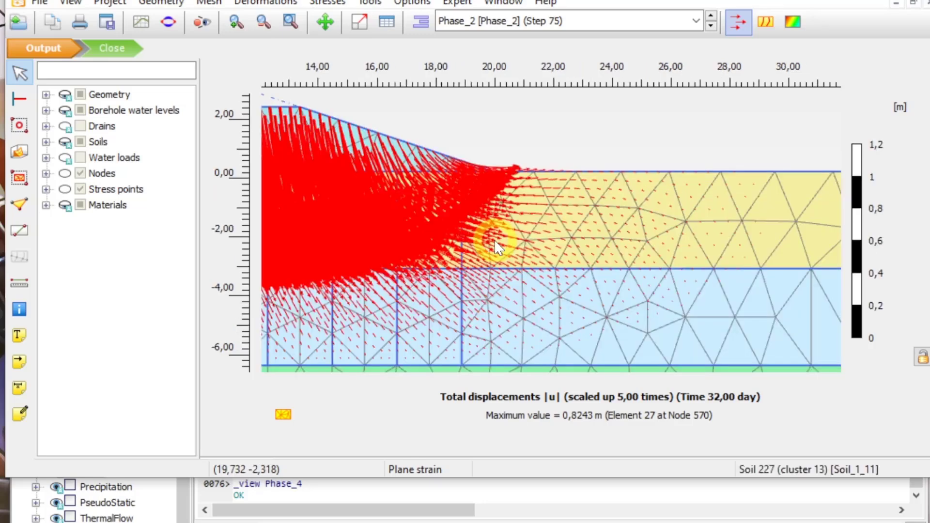
scroll(498, 247, "down", 3)
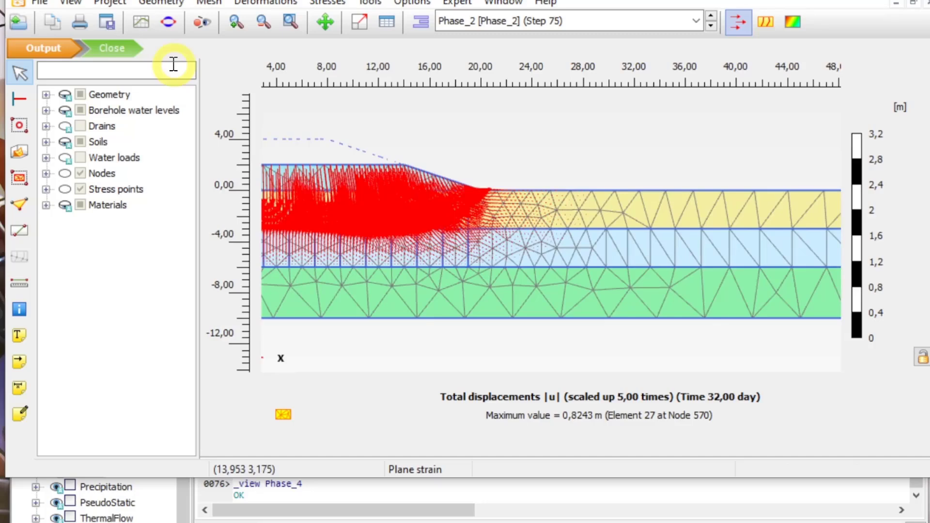
- Generate a curve of excess pore pressure (p excess) against project time for the node at (0,250; -3,000)
left_click(268, 389)
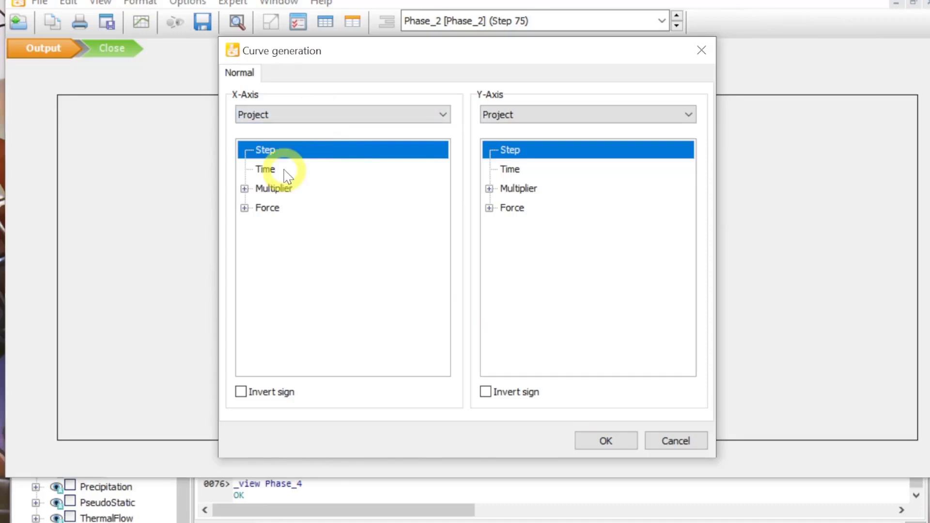
left_click(265, 169)
left_click(522, 152)
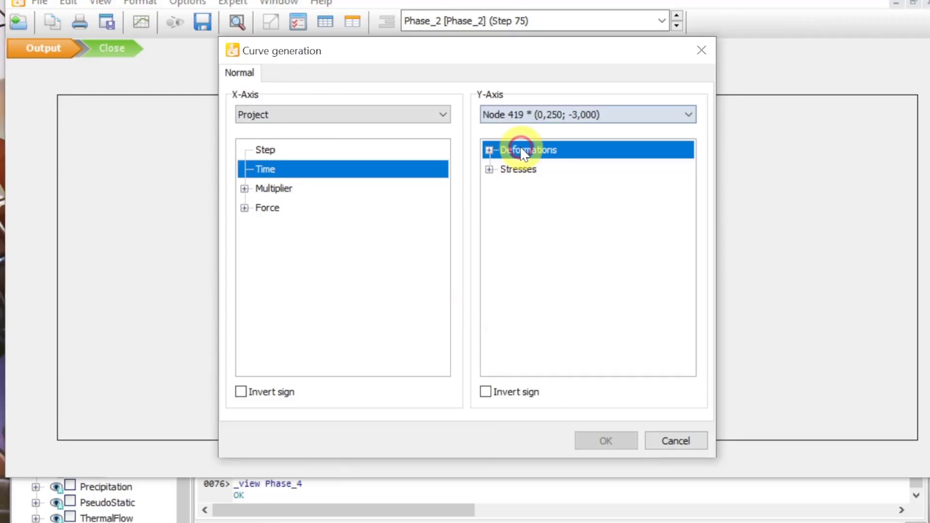
left_click(489, 169)
left_click(504, 188)
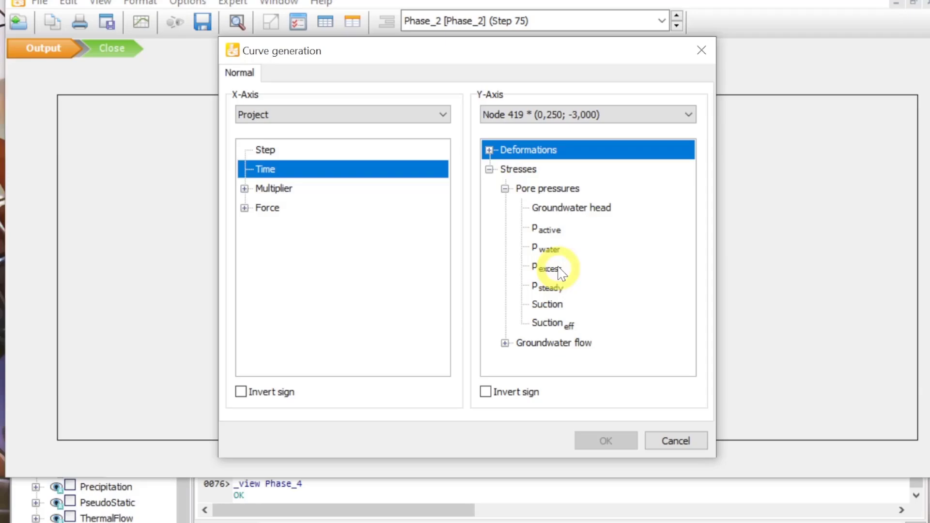
left_click(547, 269)
left_click(605, 441)
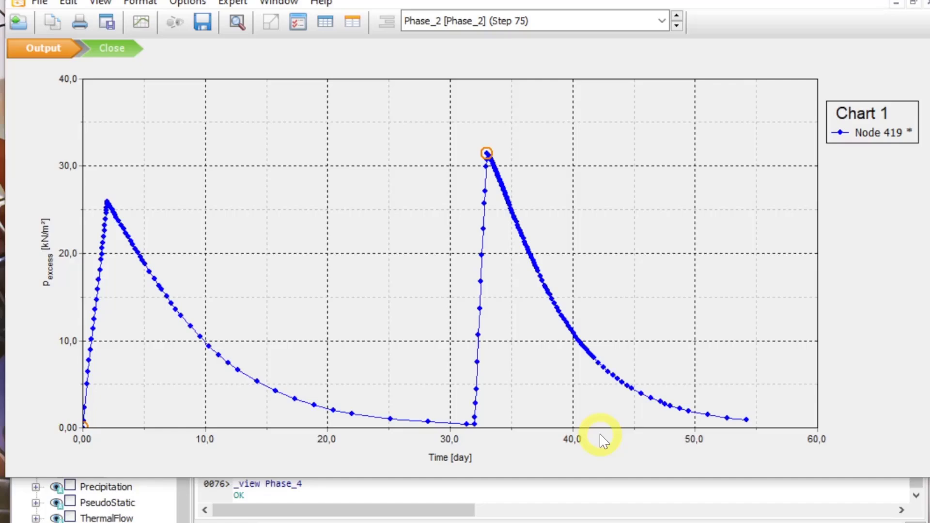